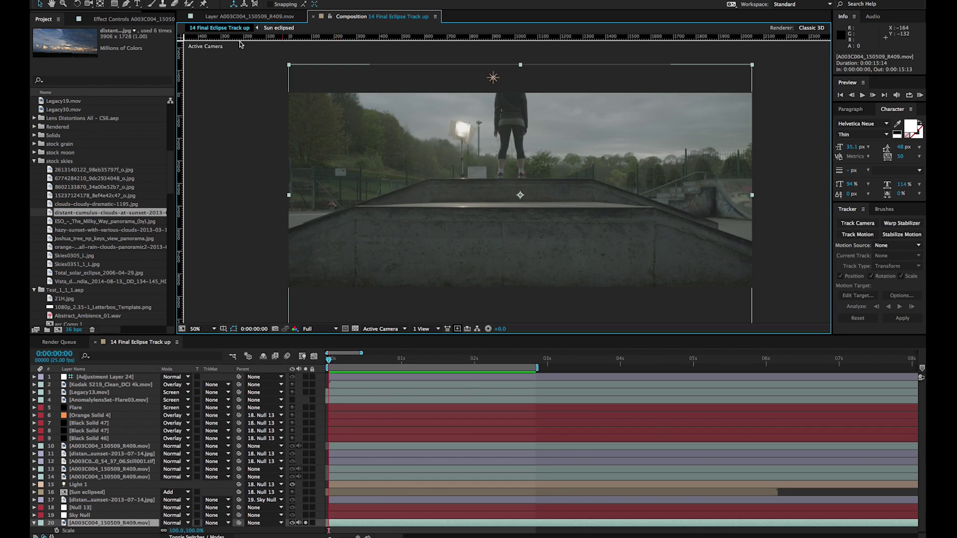
# - Check the 14 Final Eclipse Track up comp settings at 2048×858 and accept them unchanged
pyautogui.click(159, 6)
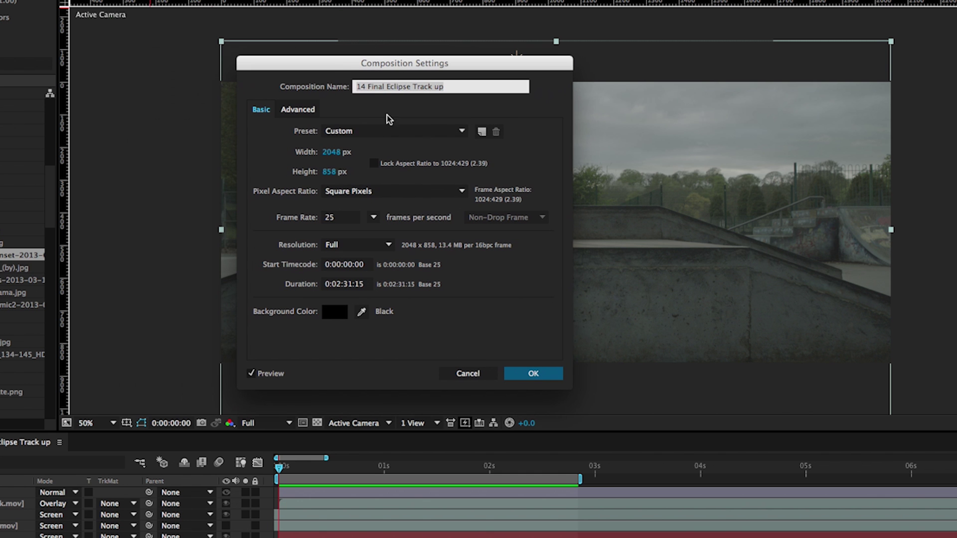
pyautogui.click(332, 154)
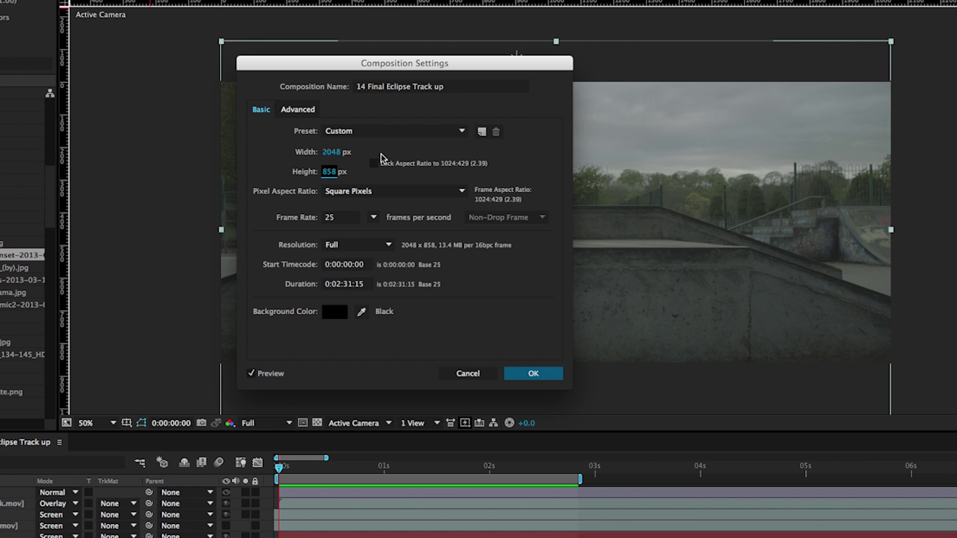
pyautogui.click(533, 374)
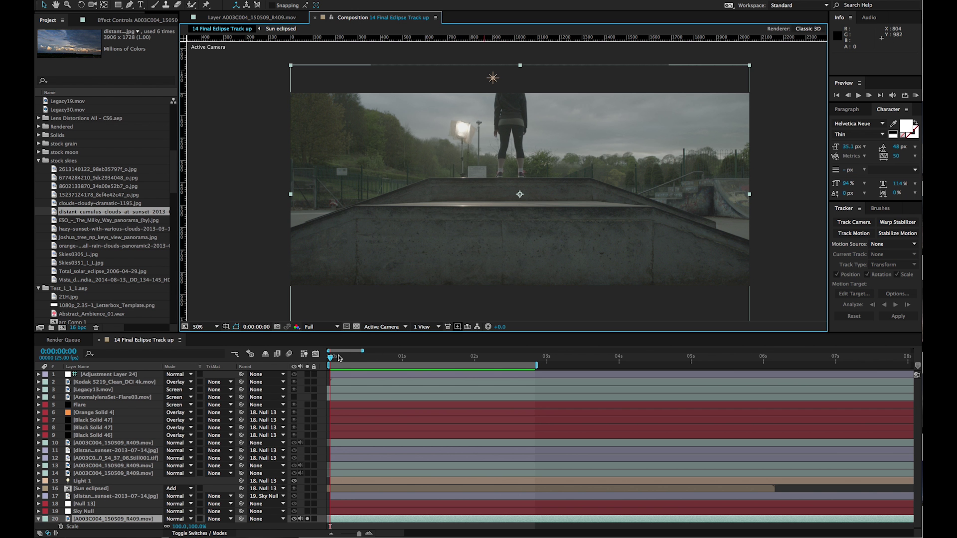
pyautogui.moveTo(351, 360); pyautogui.dragTo(331, 358)
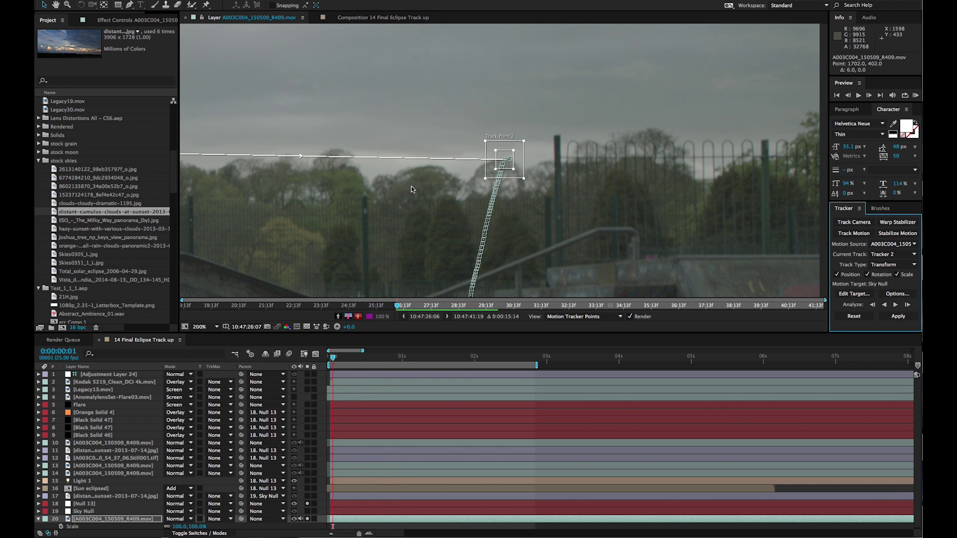
pyautogui.hscroll(-6, 412, 189)
pyautogui.click(463, 156)
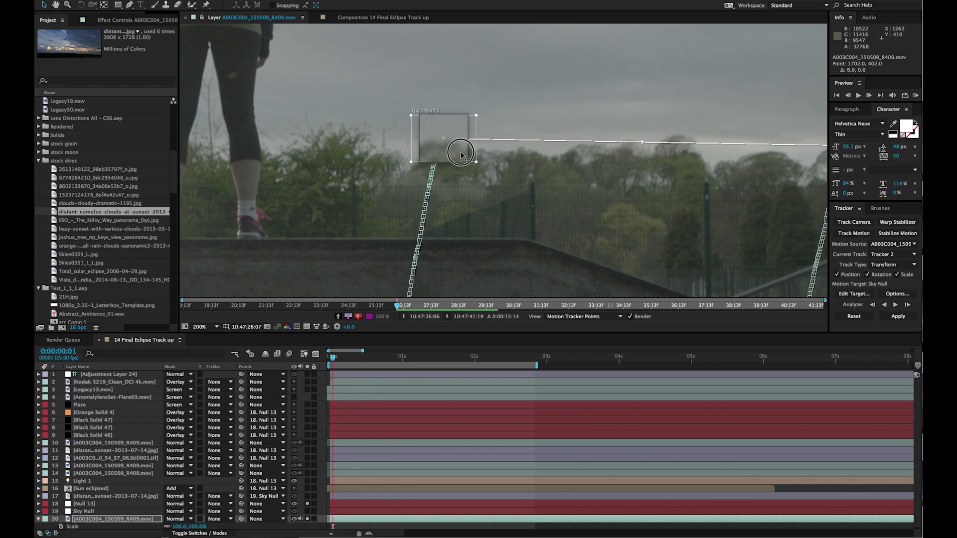
pyautogui.press(',')
pyautogui.press(',')
pyautogui.moveTo(332, 358)
pyautogui.mouseDown()
pyautogui.moveTo(515, 356)
pyautogui.moveTo(333, 357)
pyautogui.mouseUp()
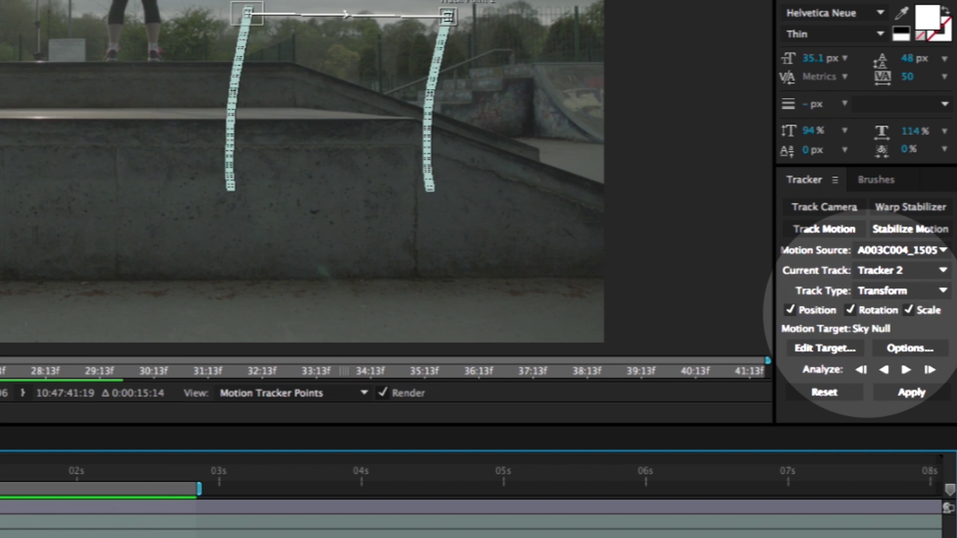
pyautogui.moveTo(0, 465); pyautogui.dragTo(0, 469)
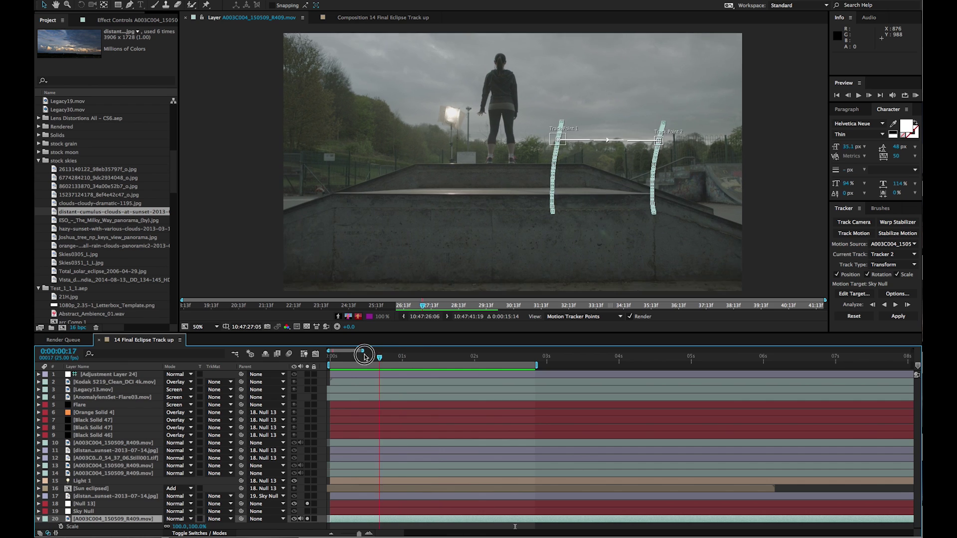
pyautogui.moveTo(365, 356); pyautogui.dragTo(335, 356)
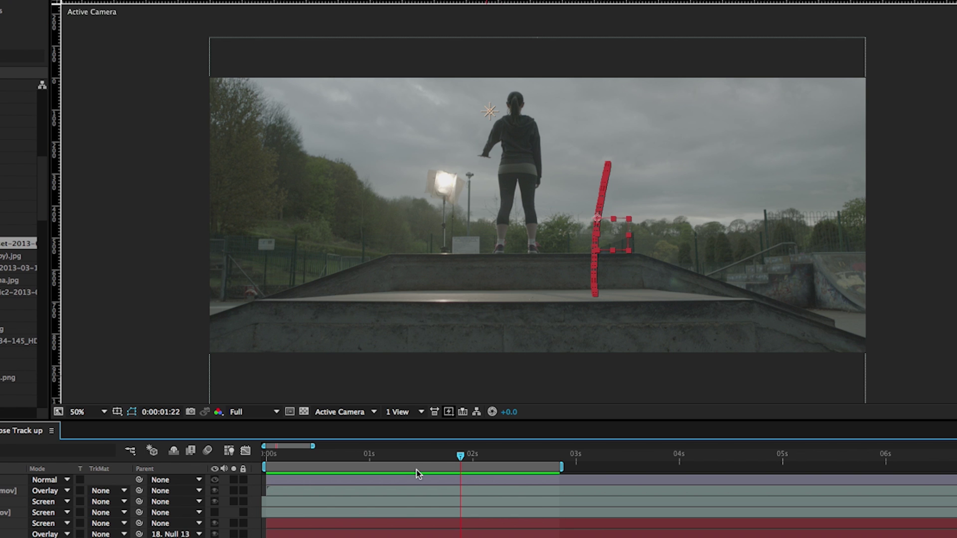
pyautogui.moveTo(423, 454); pyautogui.dragTo(562, 442)
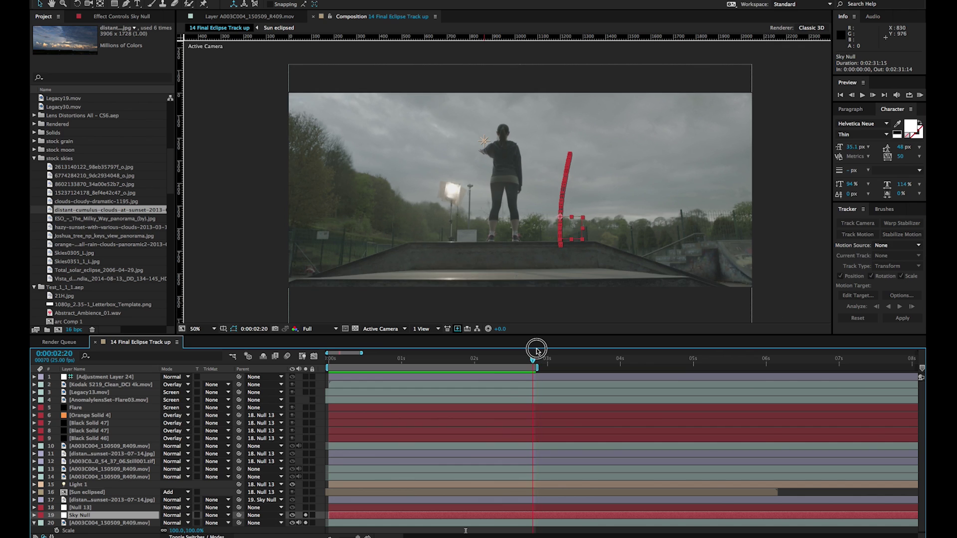
# - Solo layer 17, the cumulus clouds jpg, and scrub through it
pyautogui.click(111, 500)
pyautogui.click(305, 500)
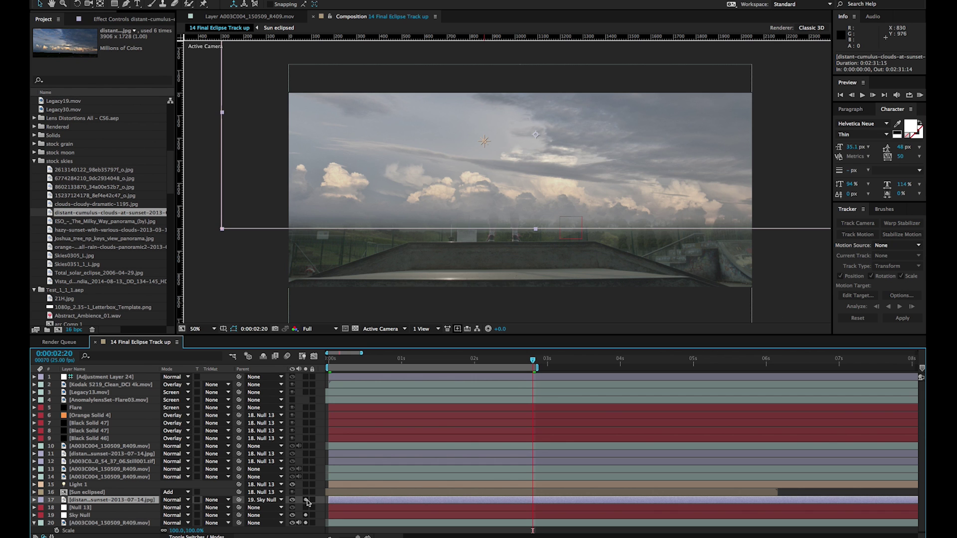
pyautogui.moveTo(532, 360)
pyautogui.mouseDown()
pyautogui.moveTo(364, 359)
pyautogui.moveTo(529, 359)
pyautogui.mouseUp()
pyautogui.press('super+Tab')
pyautogui.press('super+Tab')
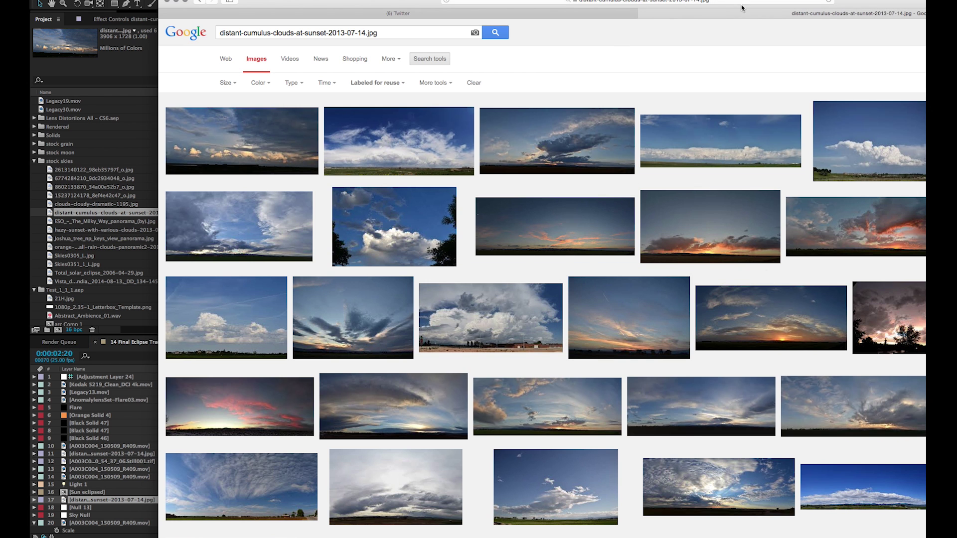
pyautogui.moveTo(854, 3); pyautogui.dragTo(731, 9)
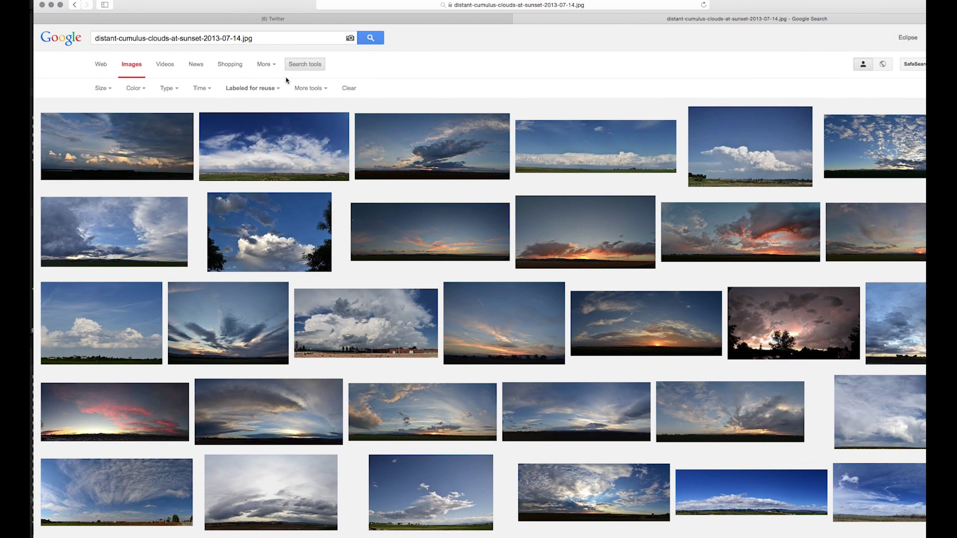
pyautogui.click(252, 88)
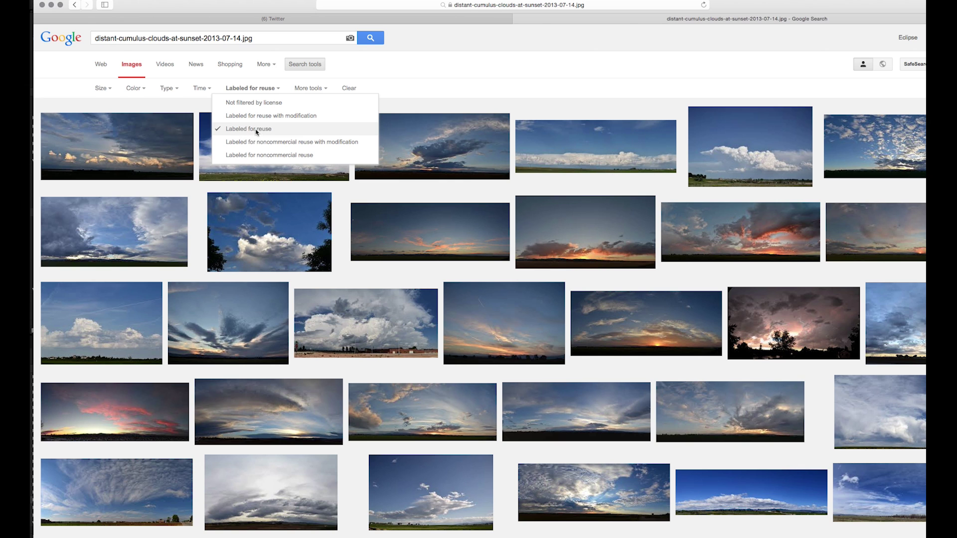
pyautogui.click(276, 88)
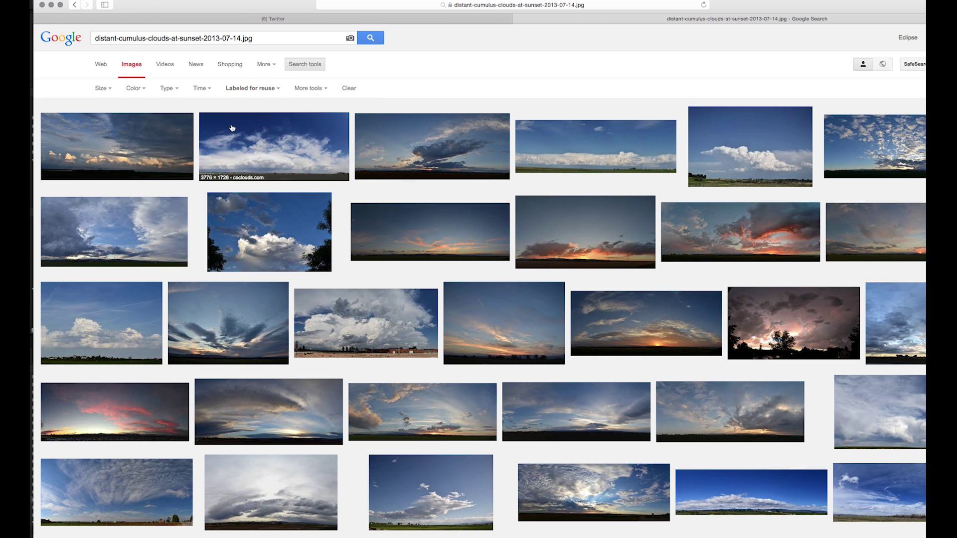
pyautogui.click(119, 150)
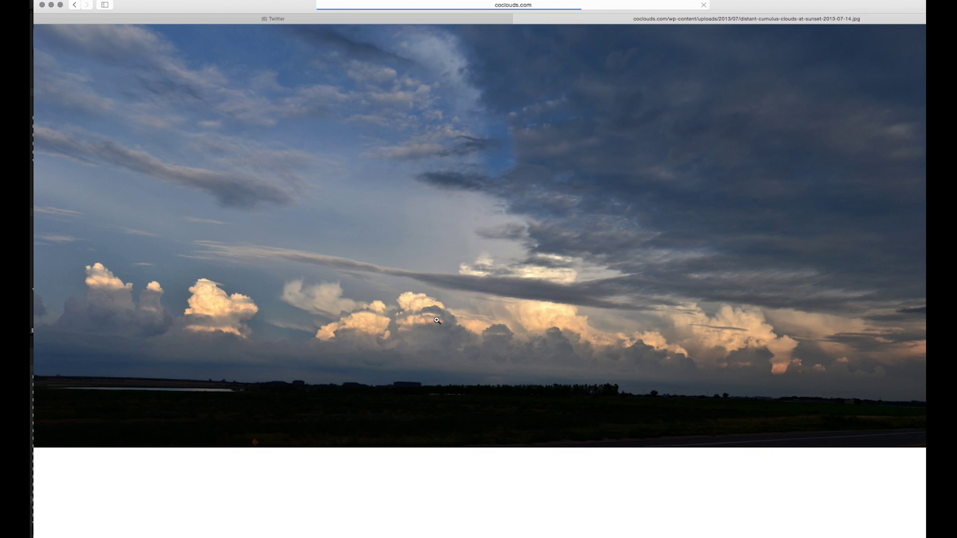
pyautogui.click(437, 320)
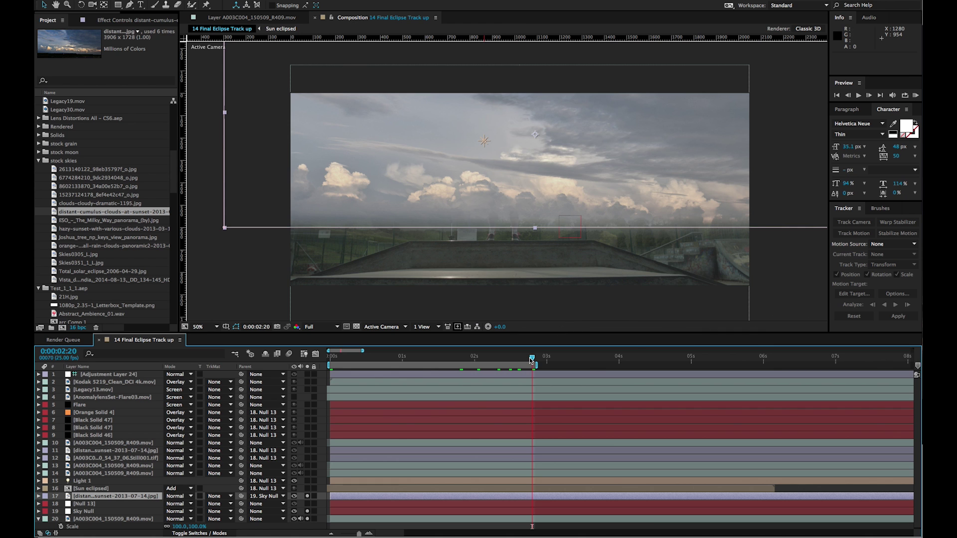
# - Parent clouds layer 17 to the Sky Null (layer 19) and preview the moving sky
pyautogui.moveTo(532, 359); pyautogui.dragTo(331, 352)
pyautogui.moveTo(242, 496); pyautogui.dragTo(124, 489)
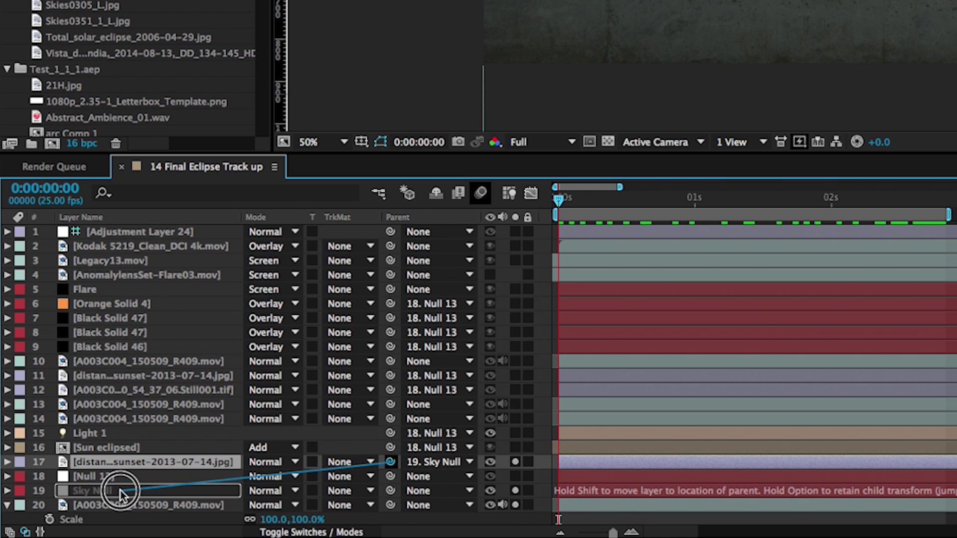
pyautogui.press('space')
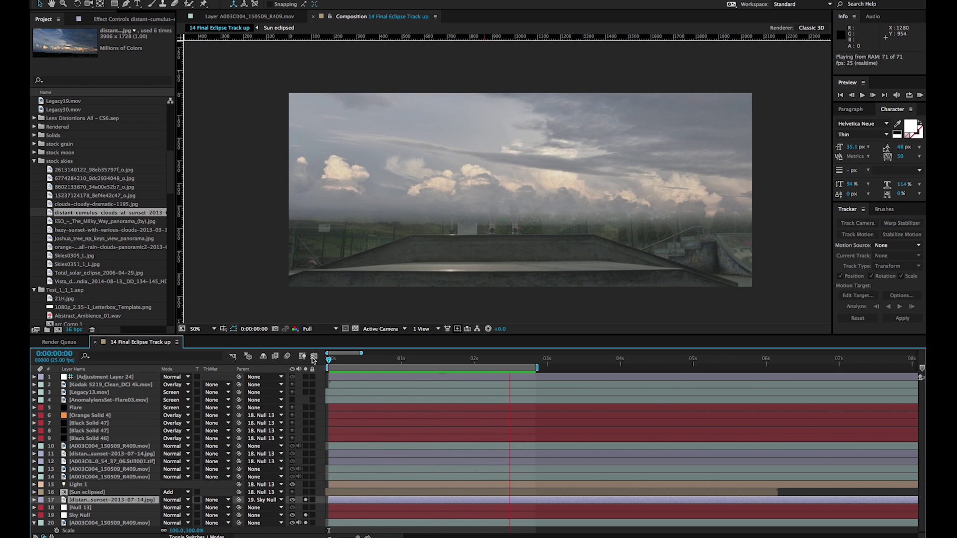
# - Reveal layer 14's Extract effect, toggle it off and back on, and open its Effect Controls
pyautogui.click(306, 477)
pyautogui.press('e')
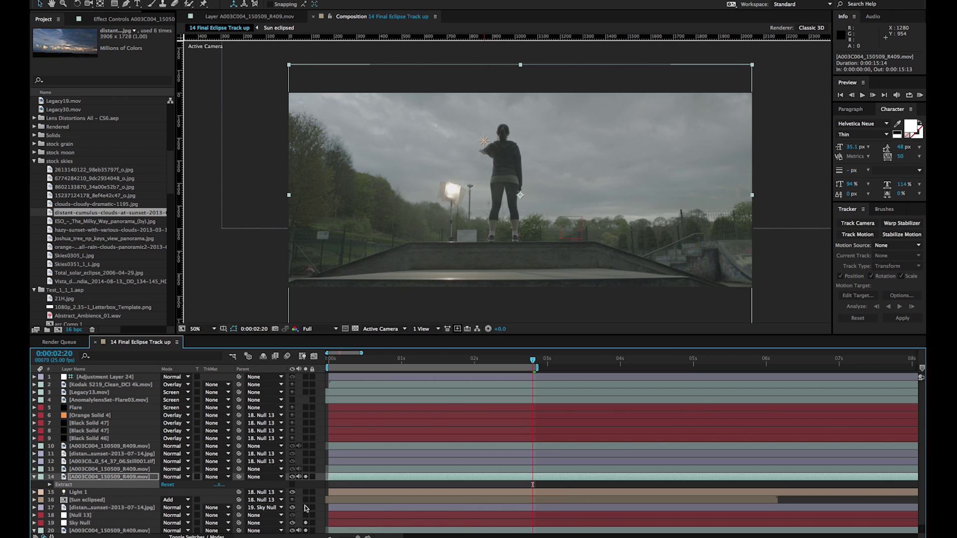
pyautogui.scroll(-1, 306, 532)
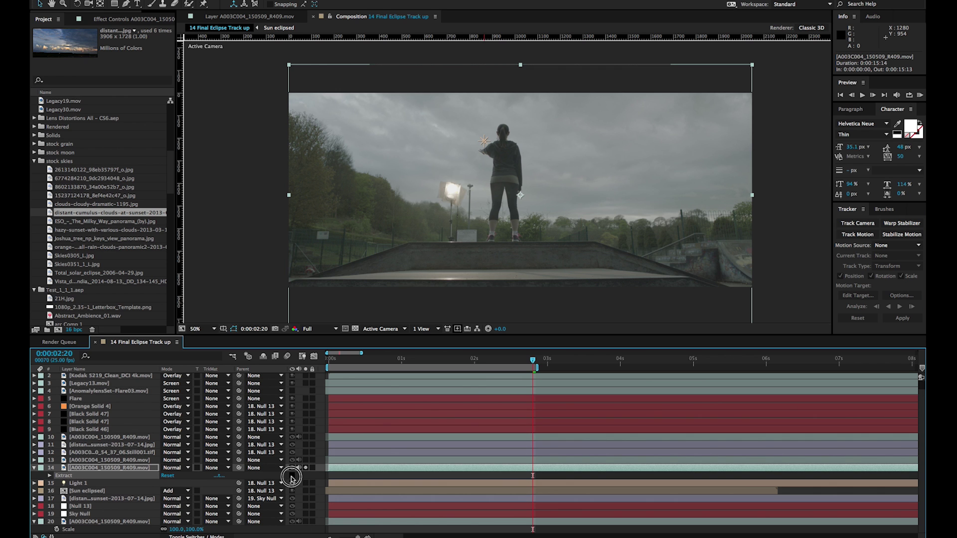
pyautogui.click(291, 476)
pyautogui.click(291, 476)
pyautogui.click(292, 476)
pyautogui.doubleClick(70, 476)
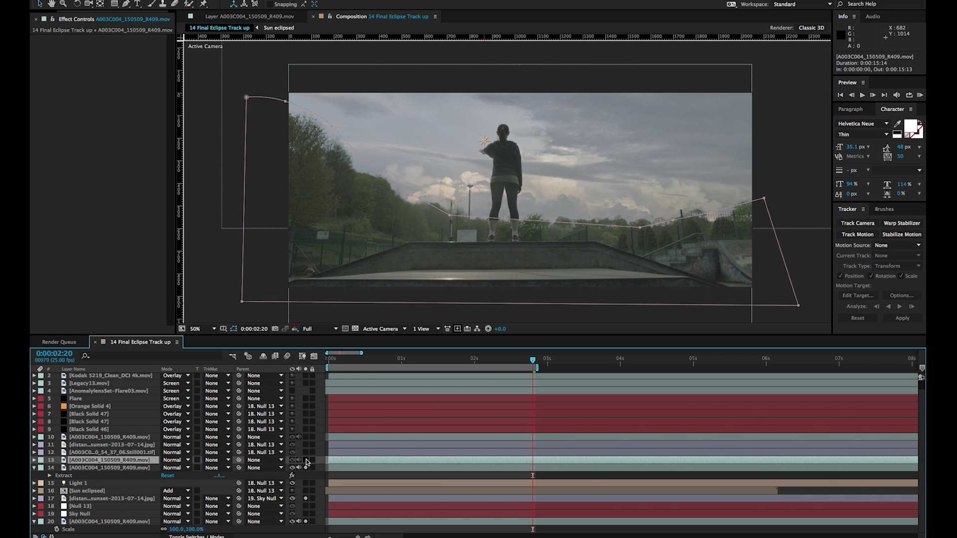
# - Toggle layer 13's solo switch, then view the masked ground and trees alone
pyautogui.click(306, 460)
pyautogui.click(306, 460)
pyautogui.click(306, 460)
pyautogui.click(306, 460)
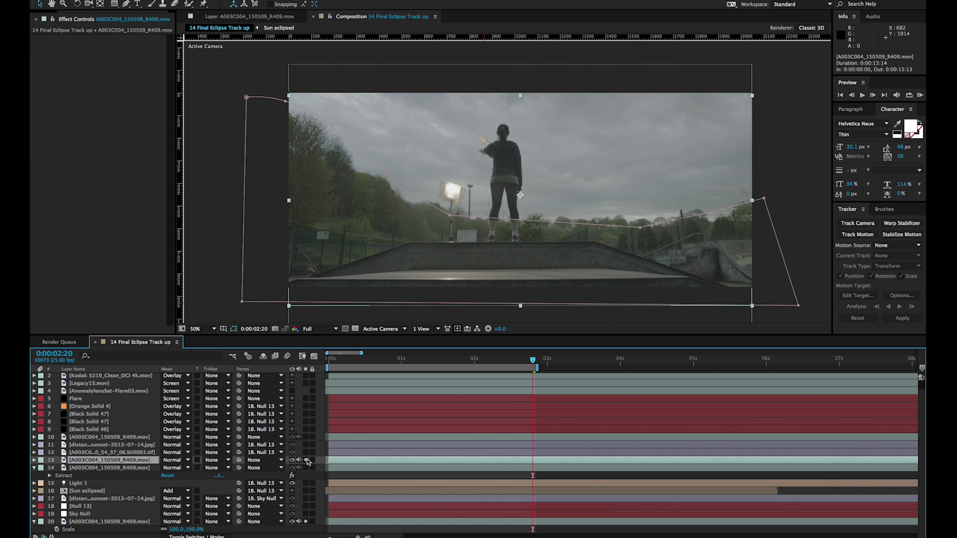
pyautogui.click(294, 513)
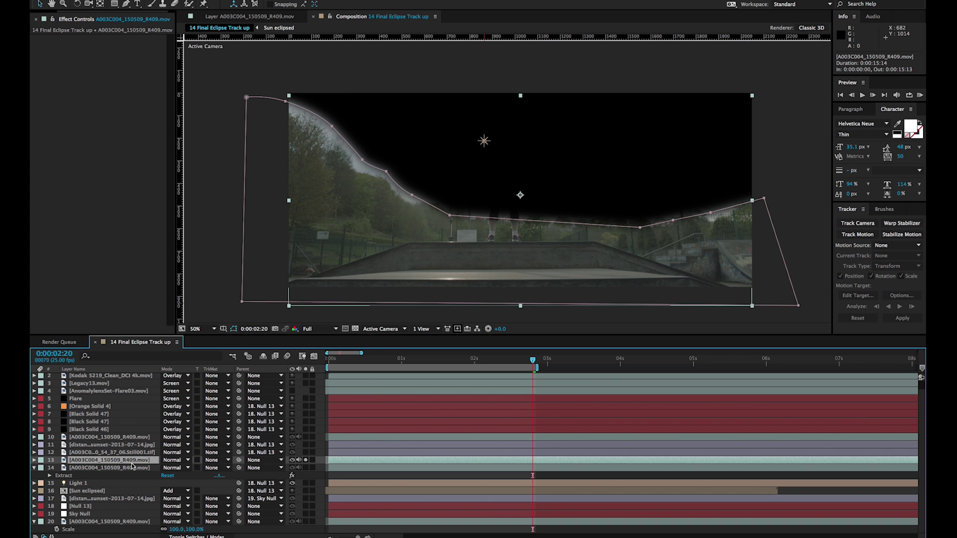
# - Switch layer 13's Mask 1 to None to see the full frame, then back to Add
pyautogui.press('m')
pyautogui.click(181, 468)
pyautogui.click(181, 468)
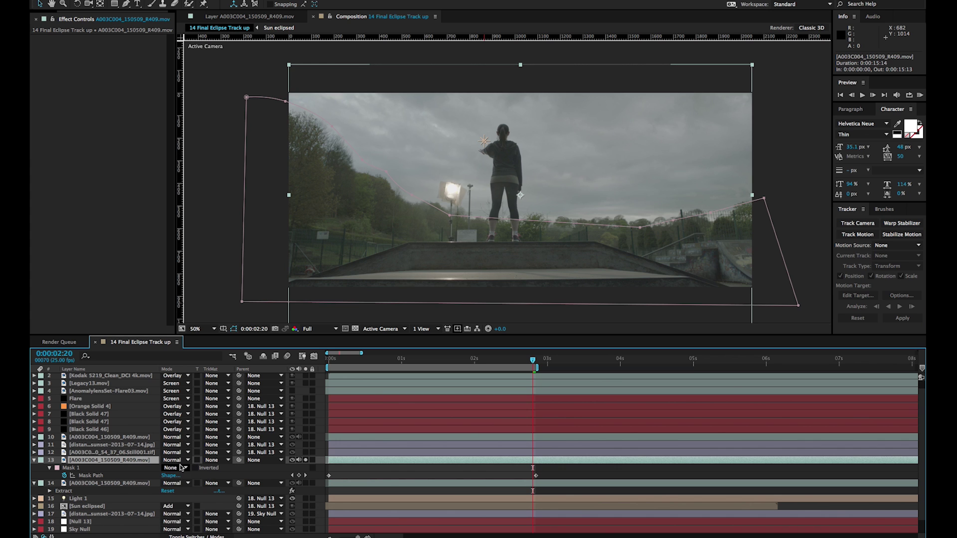
pyautogui.click(182, 467)
pyautogui.click(179, 478)
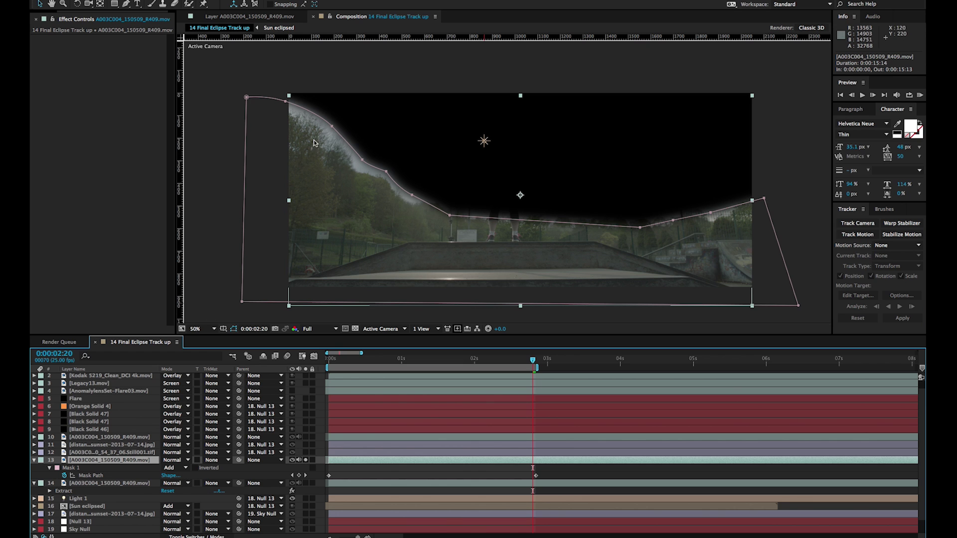
# - Select the upper-left mask point, collapse layer 13's mask, and solo layer 14
pyautogui.click(333, 127)
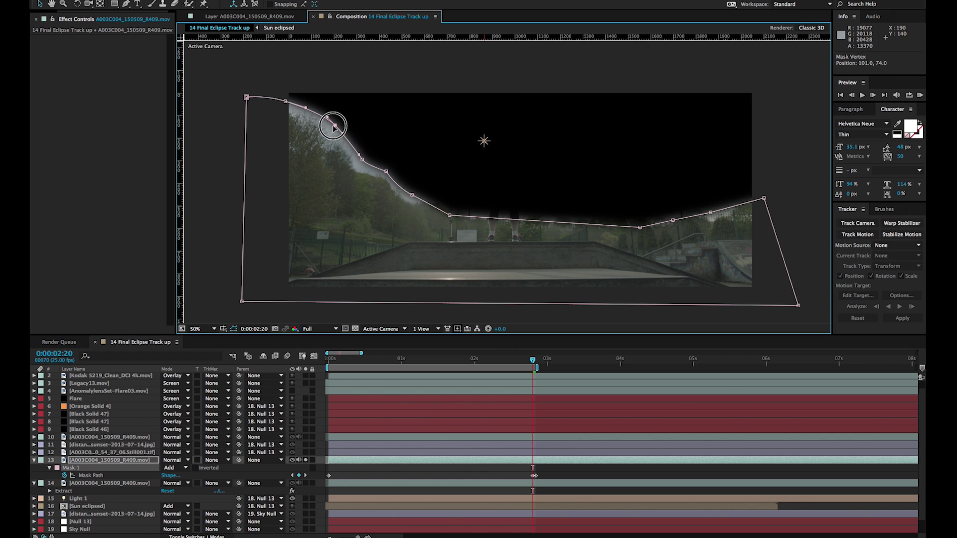
pyautogui.click(35, 460)
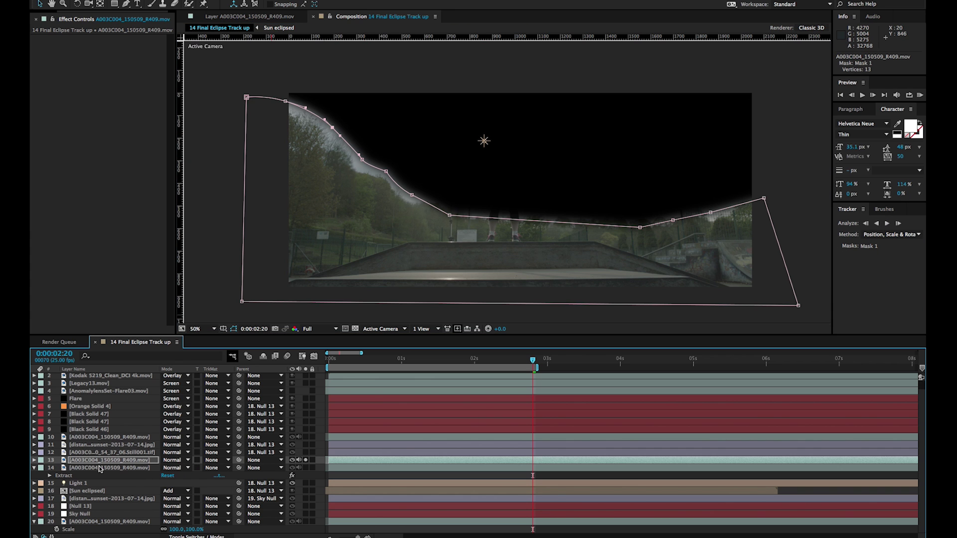
pyautogui.click(306, 468)
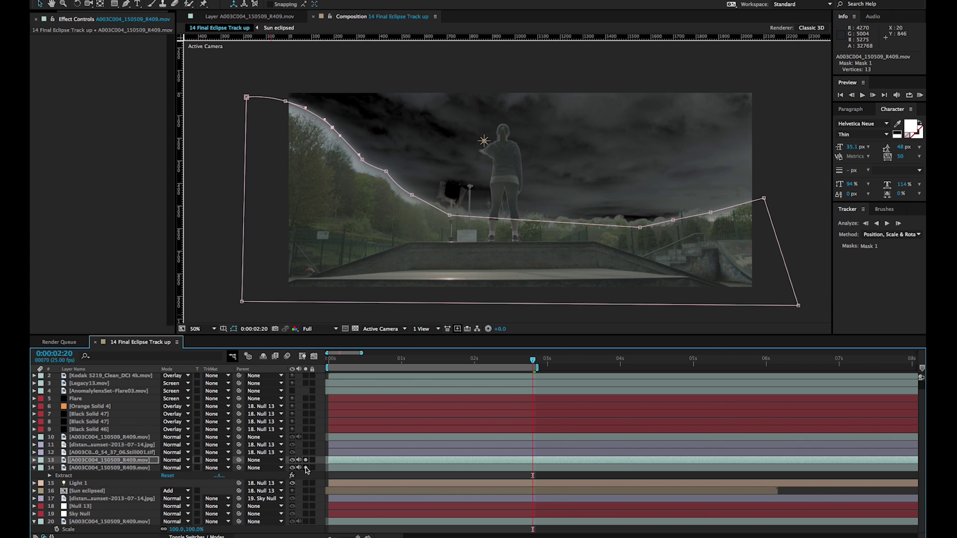
# - Turn on the solo switch for sky layer 17 so it shows with the footage
pyautogui.click(306, 498)
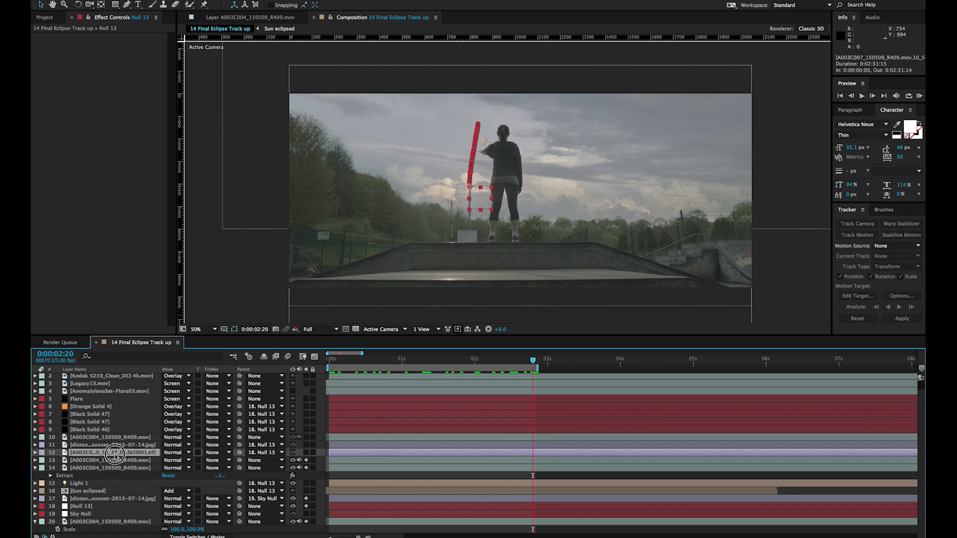
# - Set still layer 12's Mask 1 mode to Add and solo the layer
pyautogui.doubleClick(114, 455)
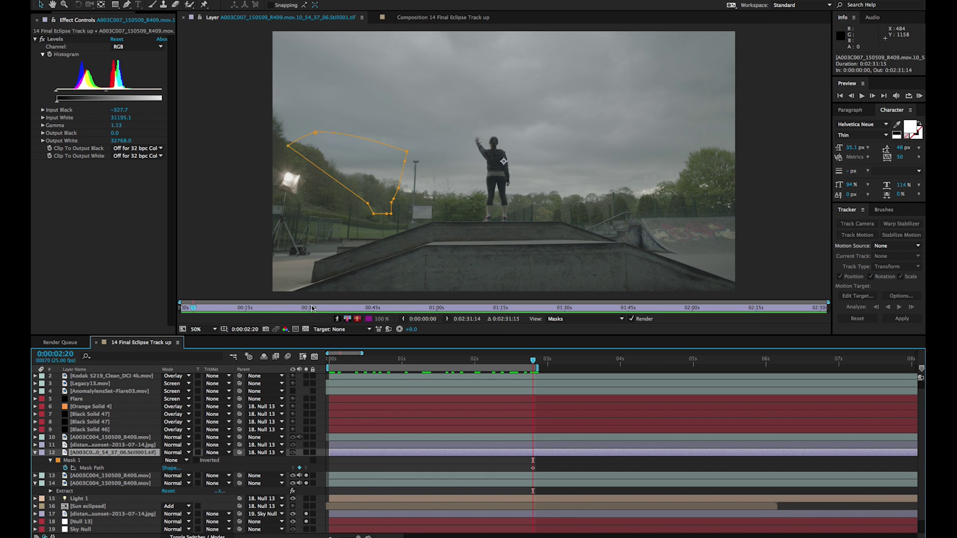
pyautogui.click(181, 461)
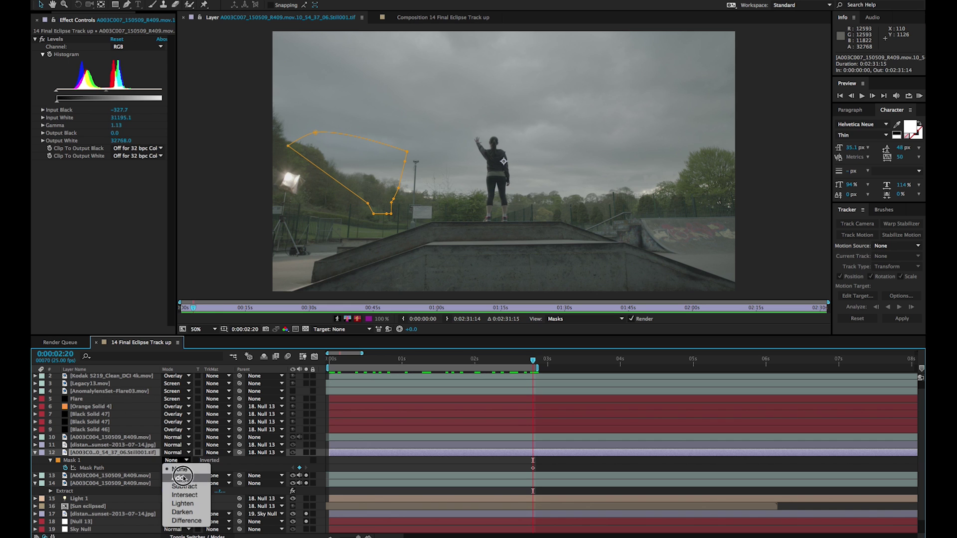
pyautogui.click(189, 477)
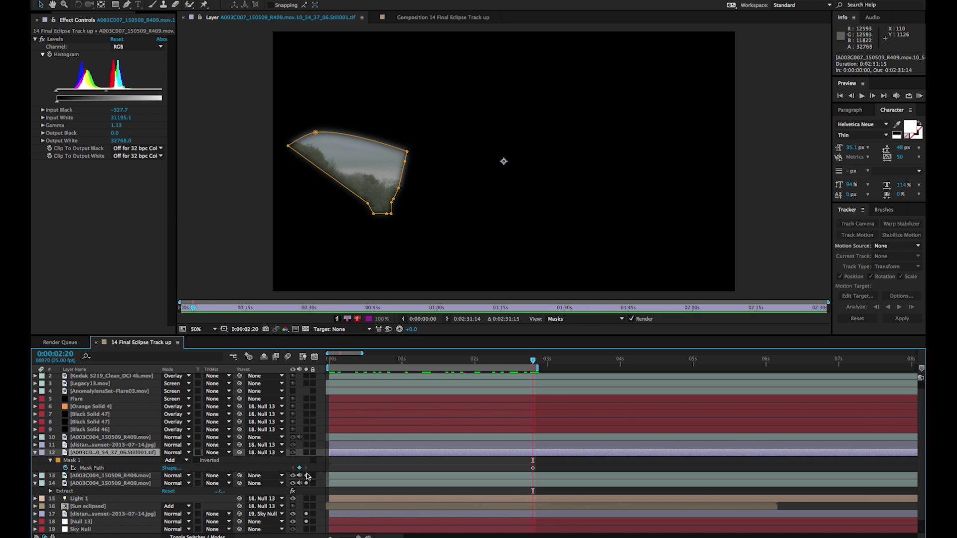
pyautogui.click(306, 452)
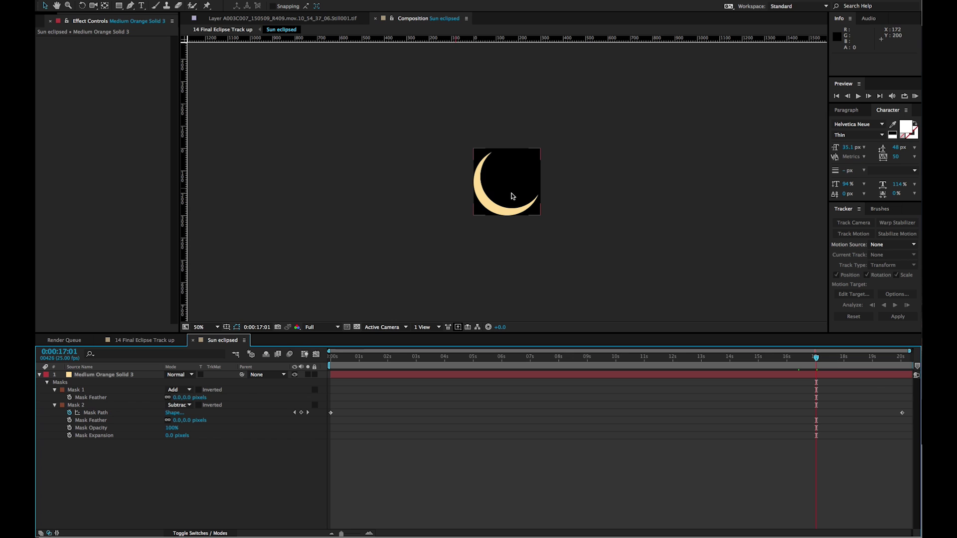
# - View the crescent at 100% and toggle Mask 2 to None and back to Subtract
pyautogui.press('.')
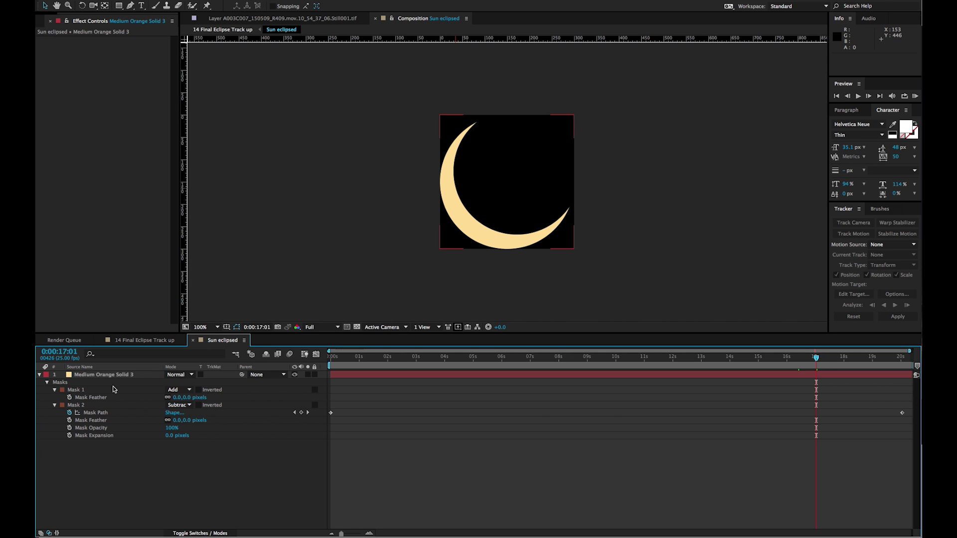
pyautogui.click(95, 390)
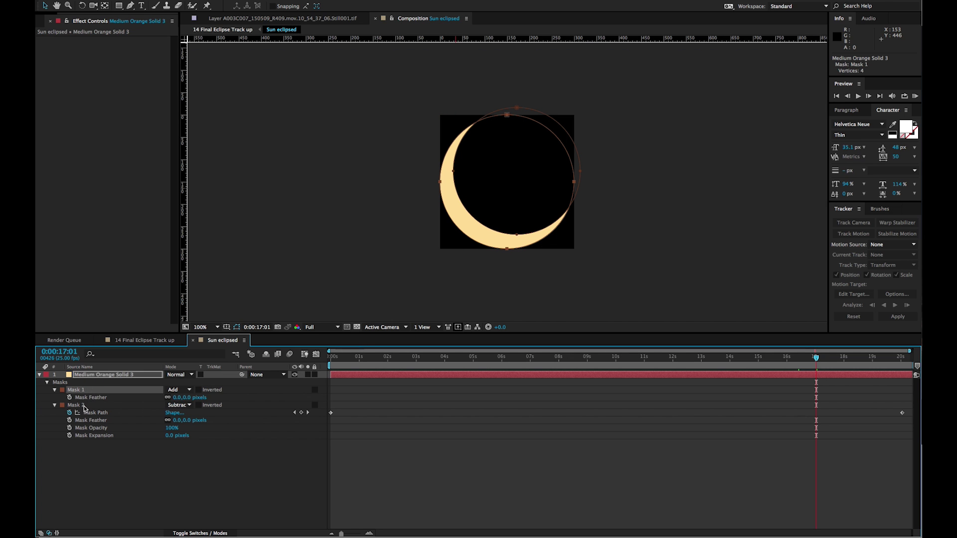
pyautogui.click(189, 405)
pyautogui.click(188, 407)
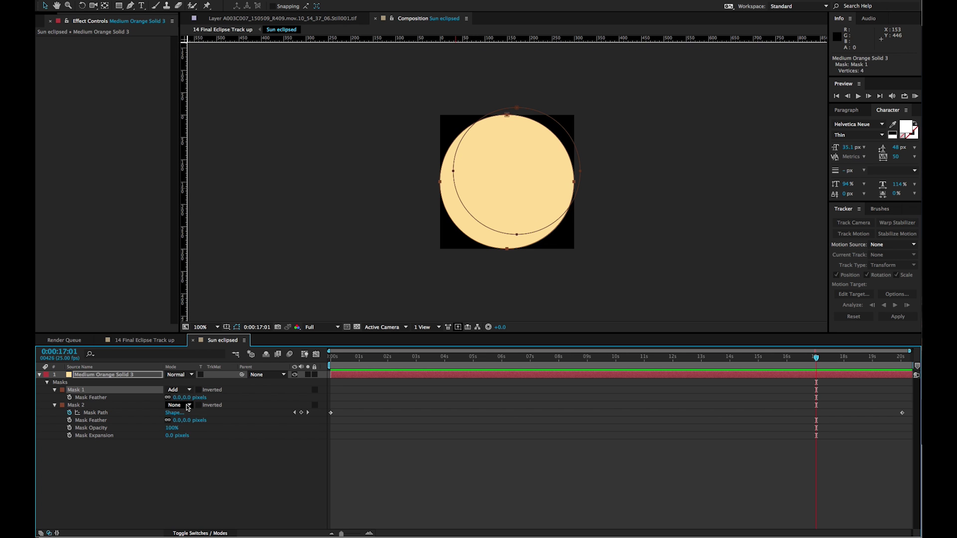
pyautogui.click(188, 408)
pyautogui.click(187, 430)
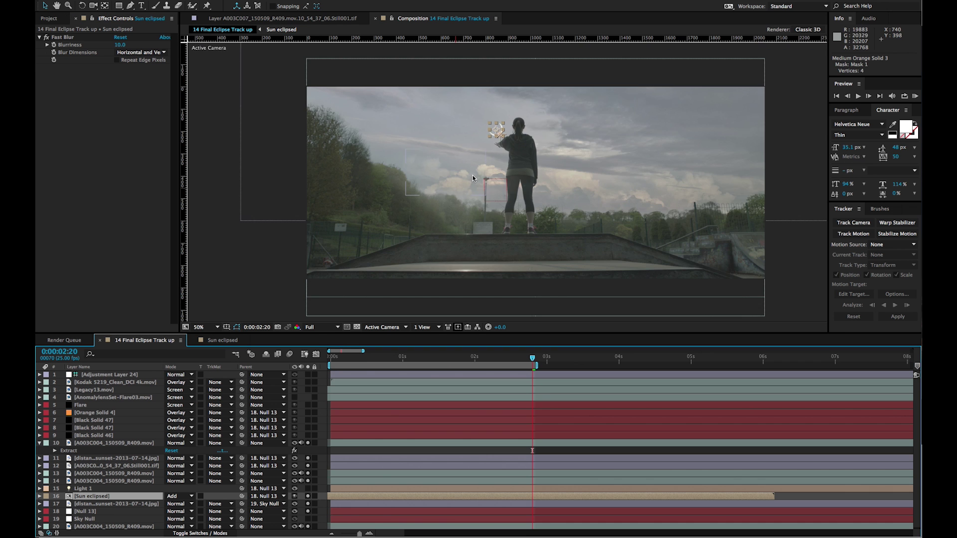
# - Bring the crescent beside the woman into view and enable the Flare layer
pyautogui.scroll(2, 473, 178)
pyautogui.moveTo(465, 85); pyautogui.dragTo(461, 269)
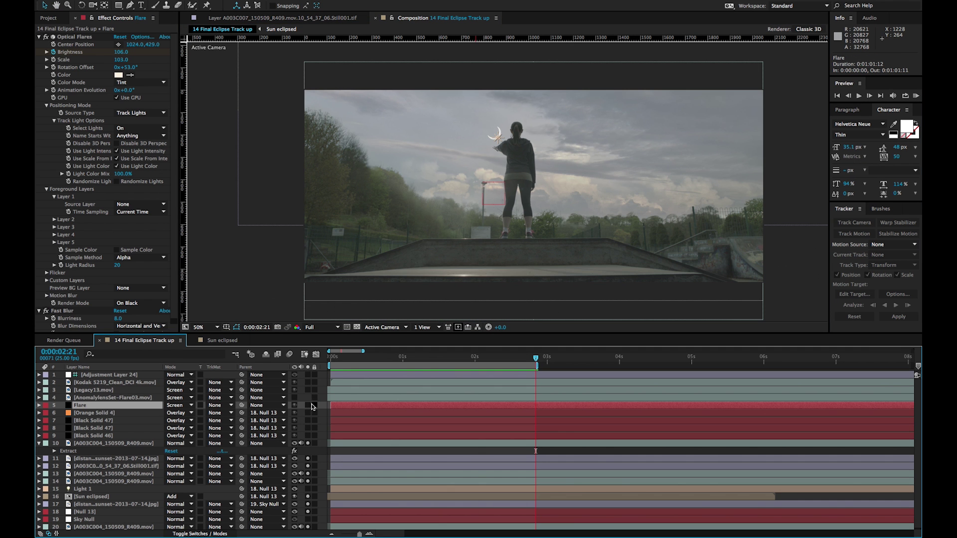
pyautogui.click(294, 405)
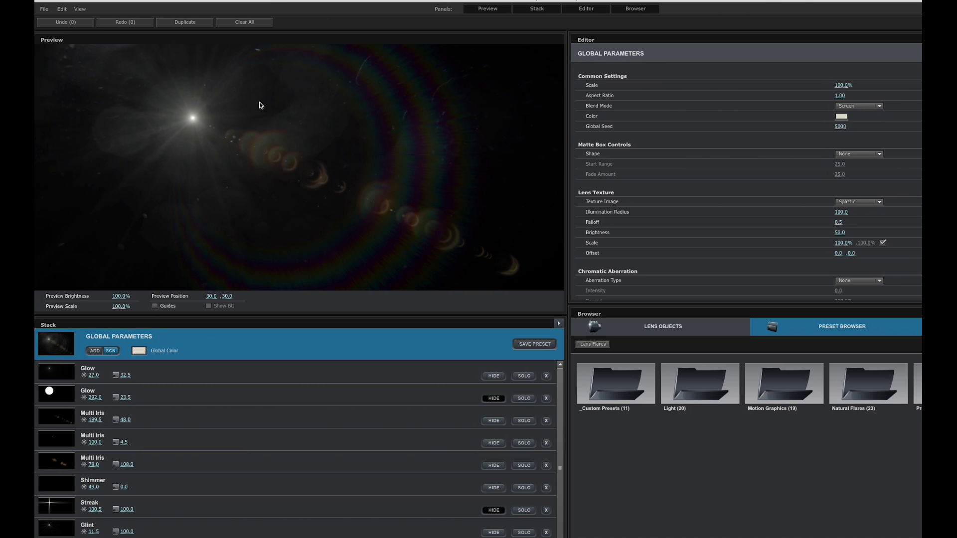
# - Give the third Multi Iris the Eclipse_Orange texture and reposition the flare's light source
pyautogui.moveTo(259, 105); pyautogui.dragTo(187, 107)
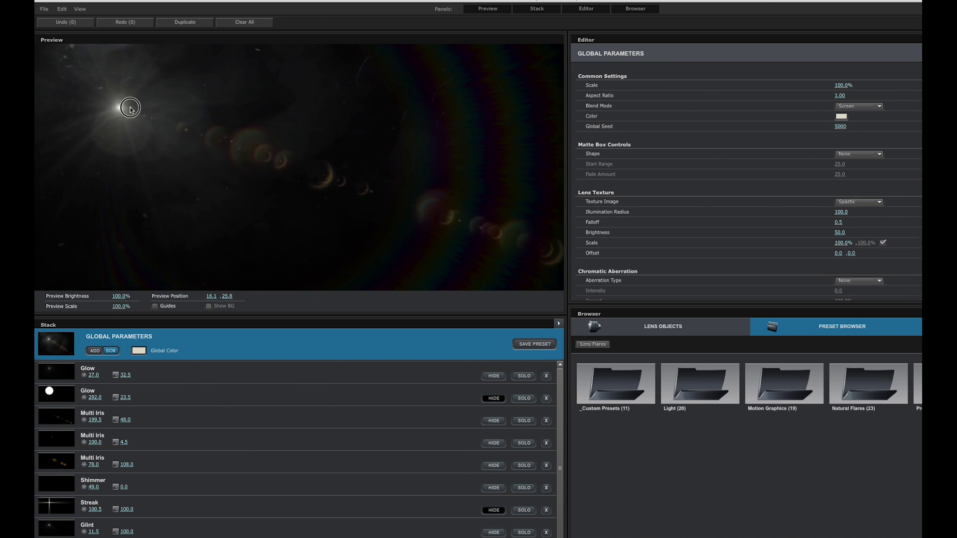
pyautogui.click(279, 462)
pyautogui.click(858, 199)
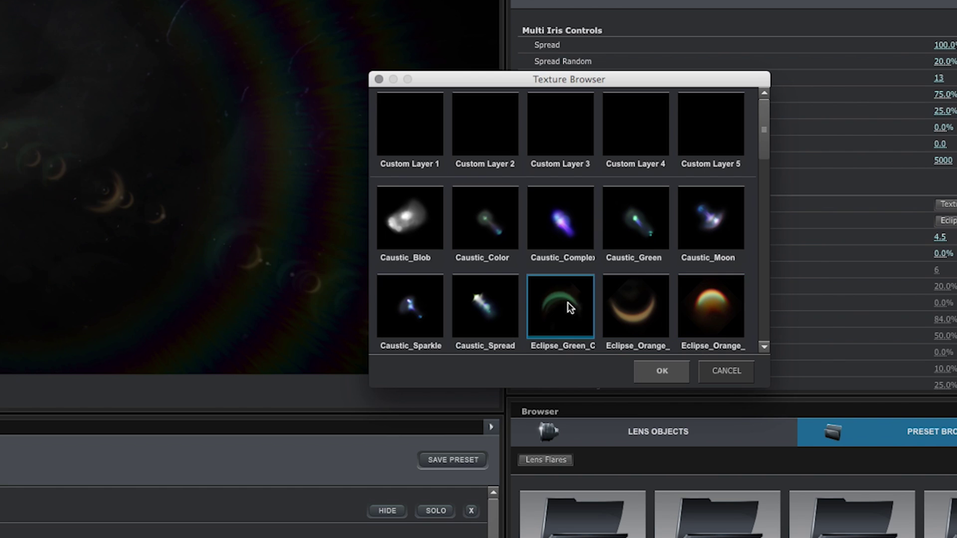
pyautogui.click(635, 312)
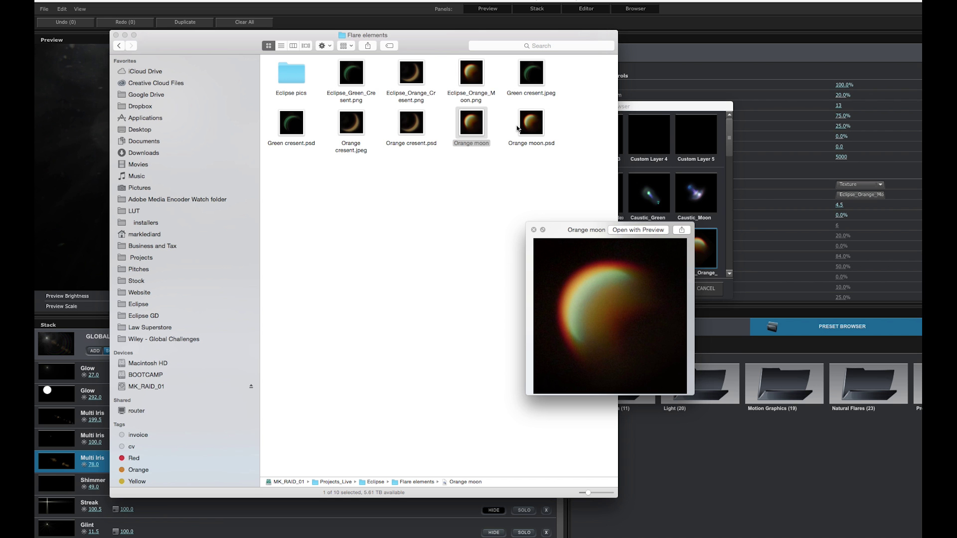
pyautogui.press('Left')
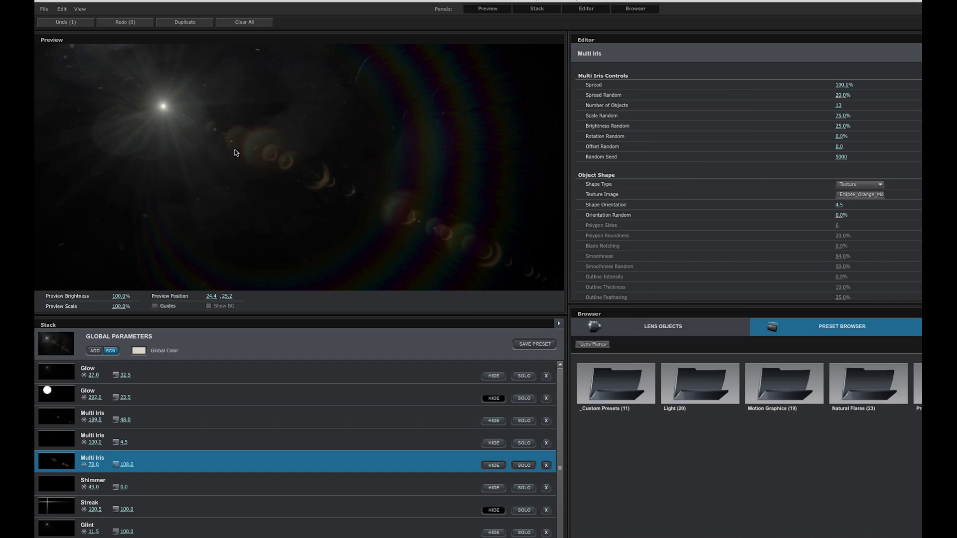
pyautogui.moveTo(195, 125); pyautogui.dragTo(167, 115)
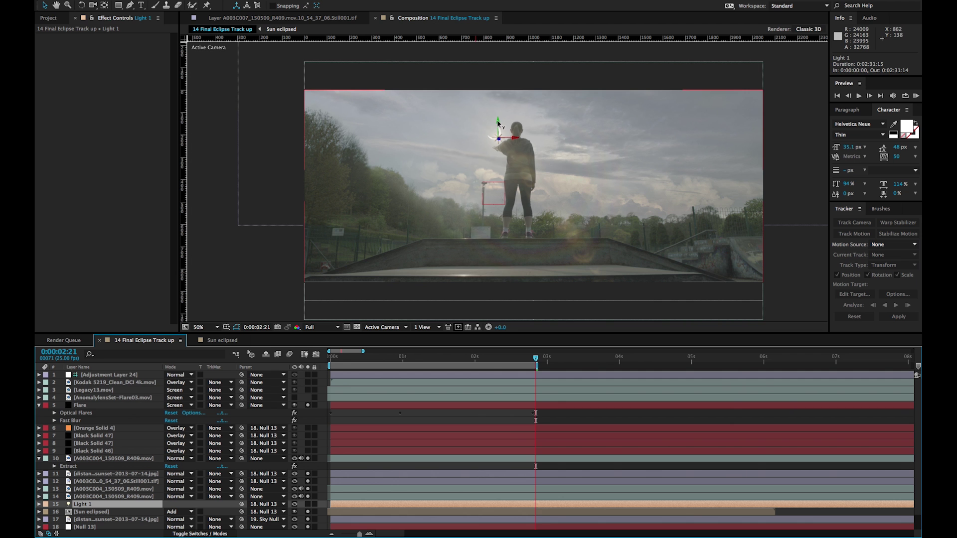
pyautogui.moveTo(498, 124); pyautogui.dragTo(497, 97)
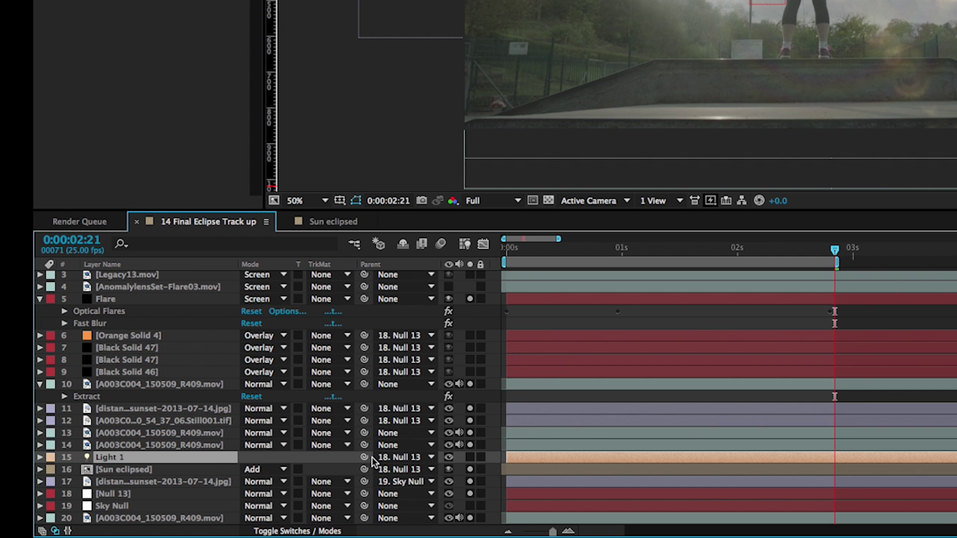
# - Parent Light 1 to Null 13 and scrub to 0:00:02:19 to check the flare
pyautogui.moveTo(364, 457); pyautogui.dragTo(144, 499)
pyautogui.moveTo(835, 249); pyautogui.dragTo(521, 263)
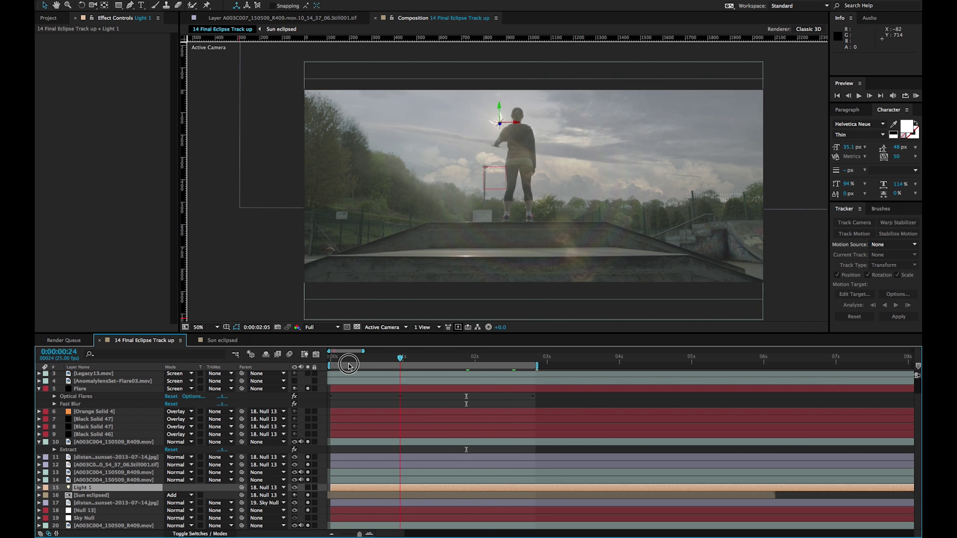
pyautogui.moveTo(339, 366); pyautogui.dragTo(530, 357)
# - Turn on Orange Solid 4 and switch its Mask 1 mode to None to compare
pyautogui.click(308, 413)
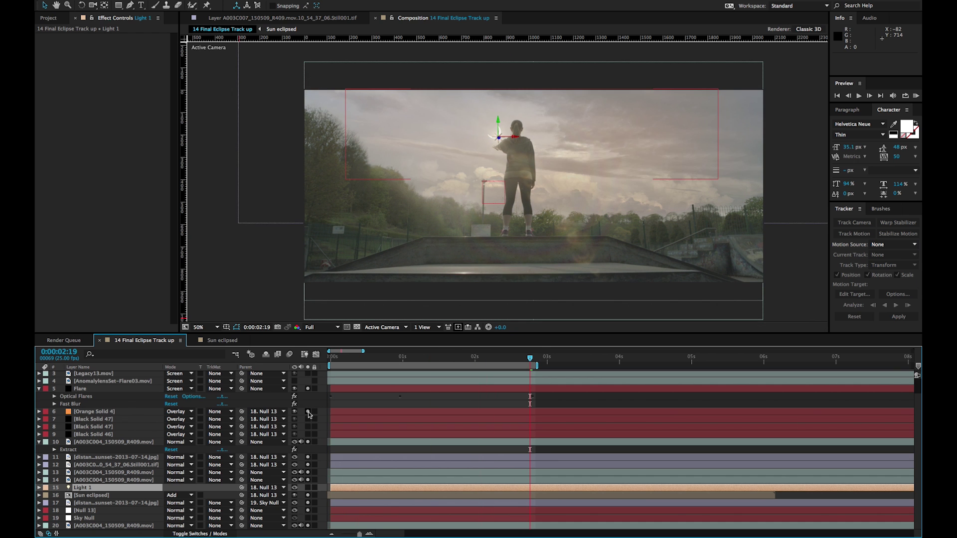
pyautogui.click(94, 412)
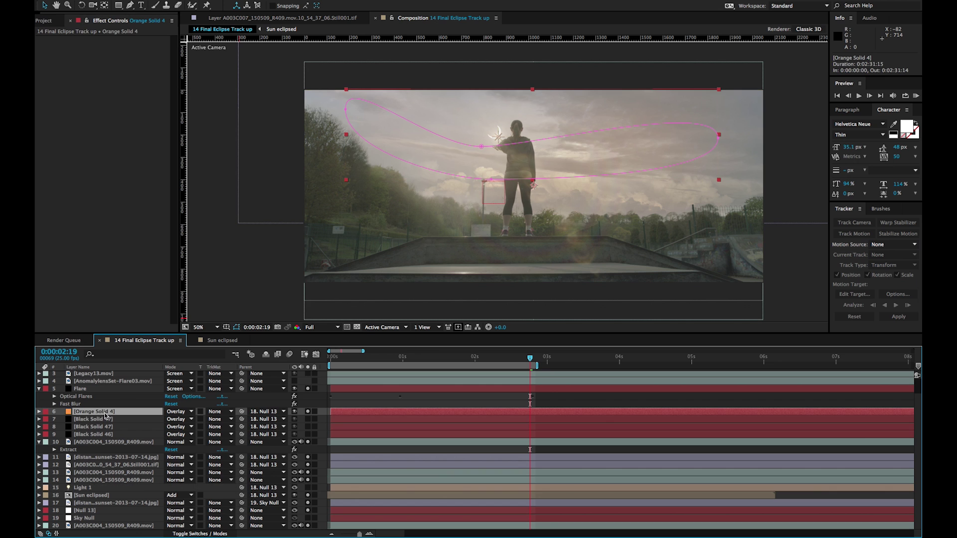
pyautogui.press('m')
pyautogui.click(98, 423)
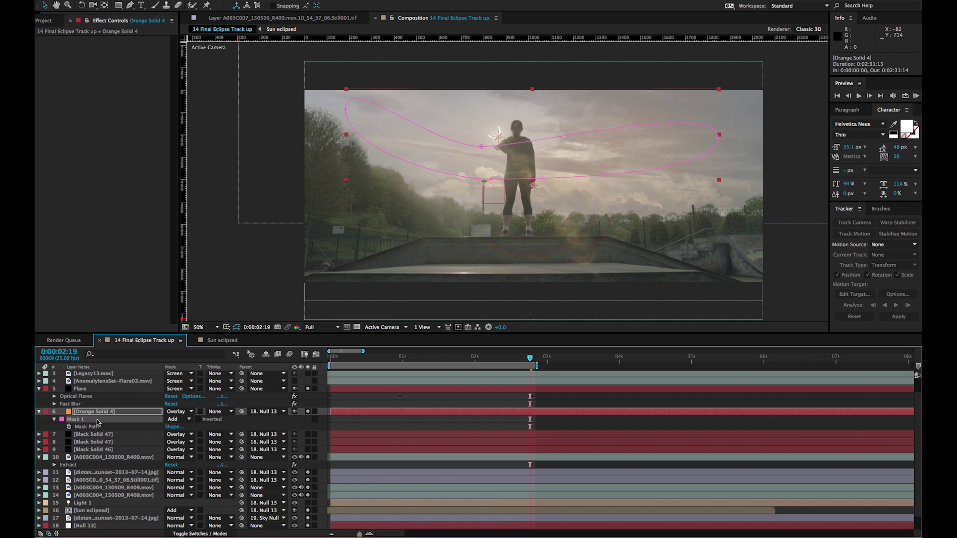
pyautogui.click(188, 419)
pyautogui.click(180, 413)
# - Undo back through the mask toggle, ellipse mask, rectangular mask and earlier tracking edits to review them
pyautogui.press('super+z')
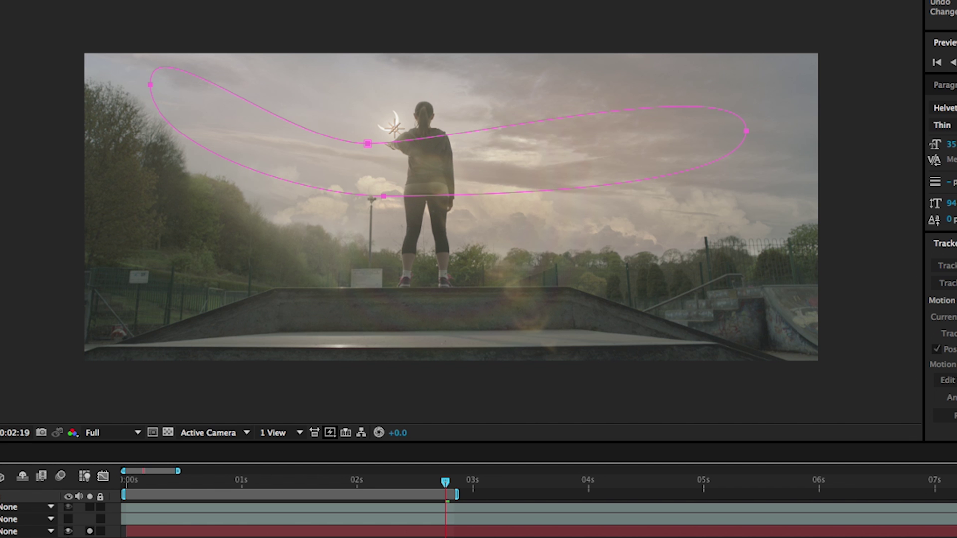
pyautogui.press('super+z')
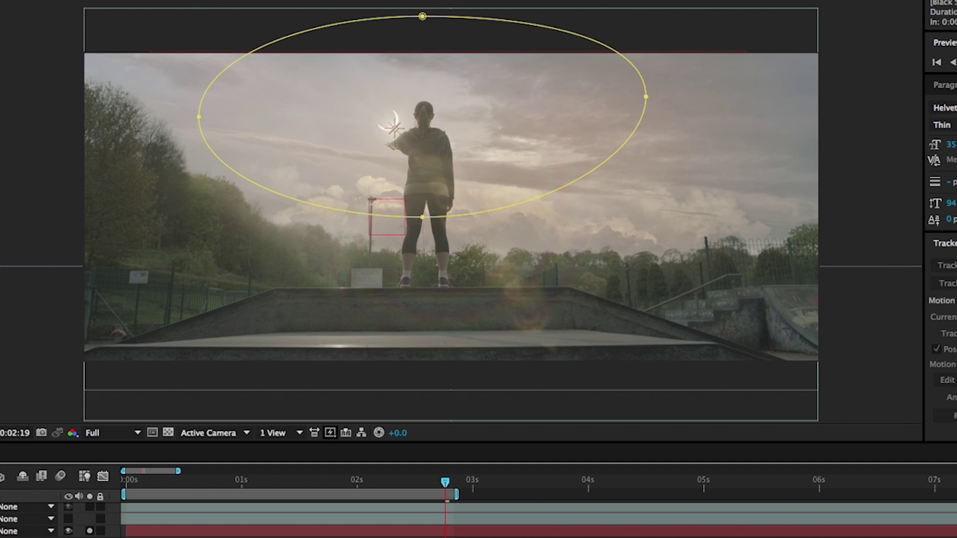
pyautogui.press('super+z')
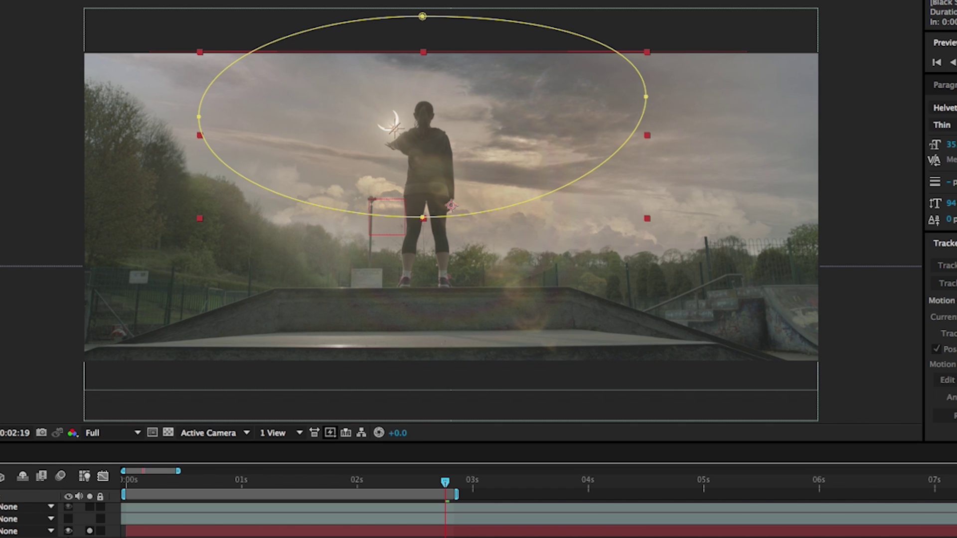
pyautogui.press('super+z')
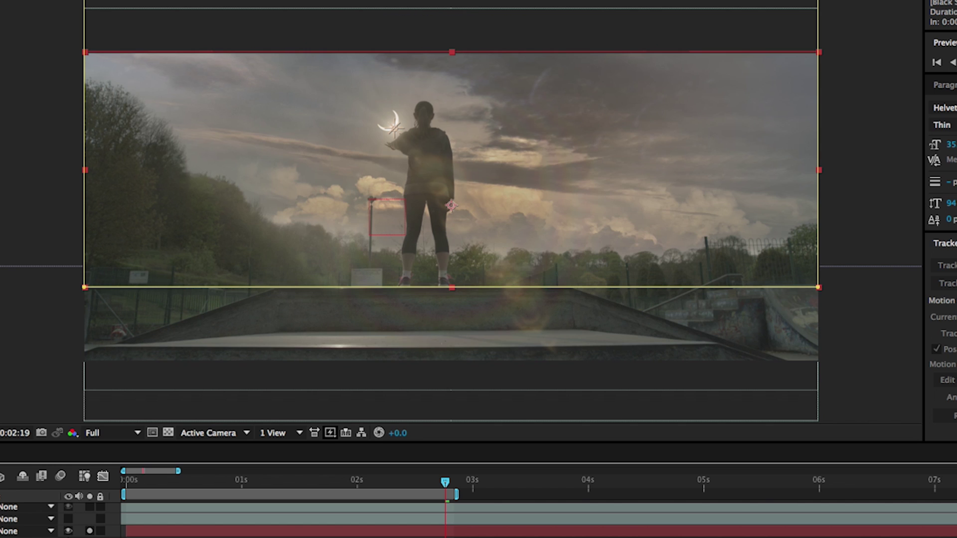
pyautogui.press('super+z')
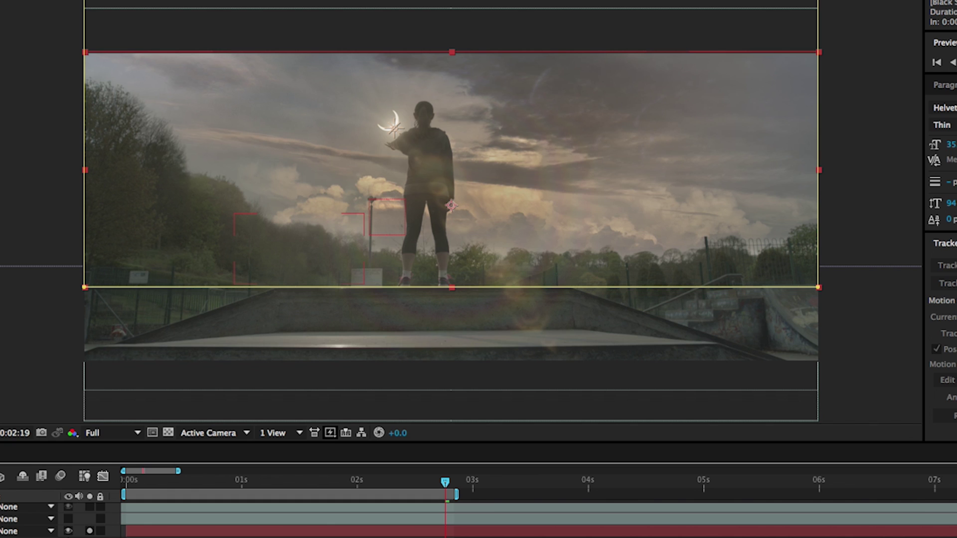
pyautogui.press('super+z')
pyautogui.press('super+z')
pyautogui.press('super+z')
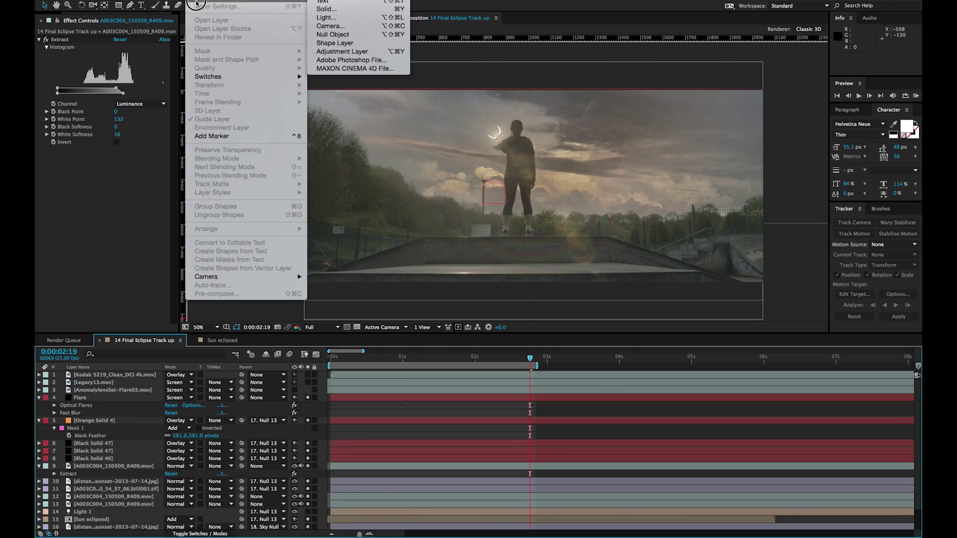
# - Add an adjustment layer with Apply Color LUT loading Amira Rec 709.cube, toggling it off and on to compare
pyautogui.click(342, 51)
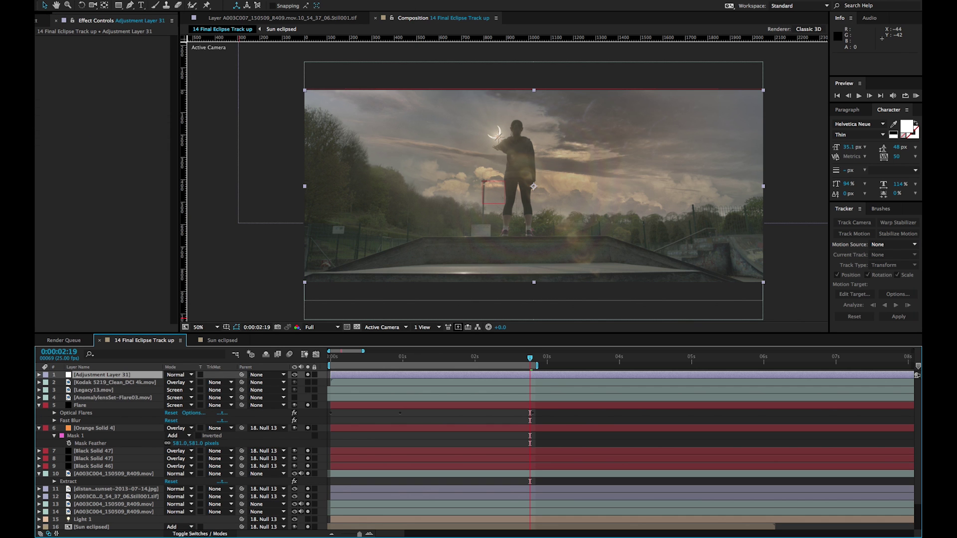
pyautogui.click(222, 0)
pyautogui.moveTo(267, 395)
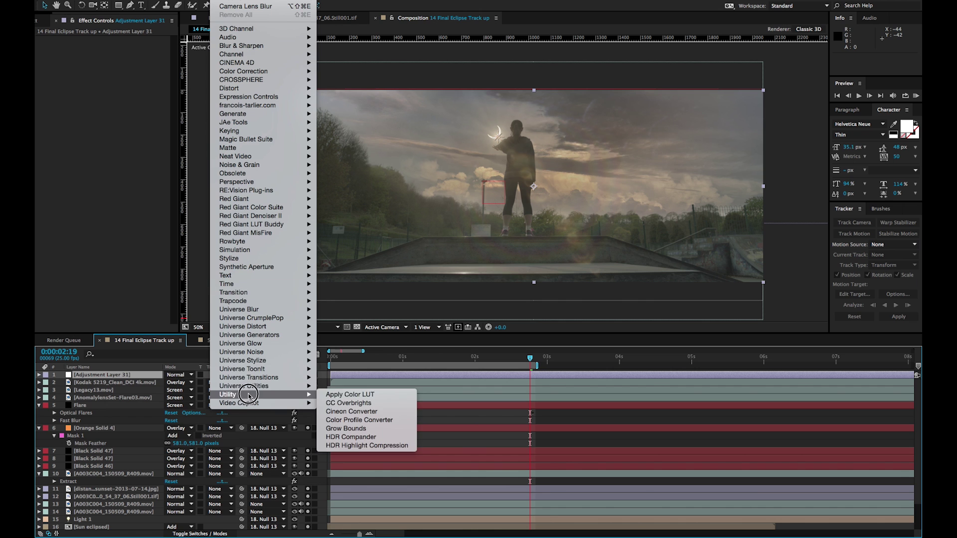
pyautogui.click(337, 395)
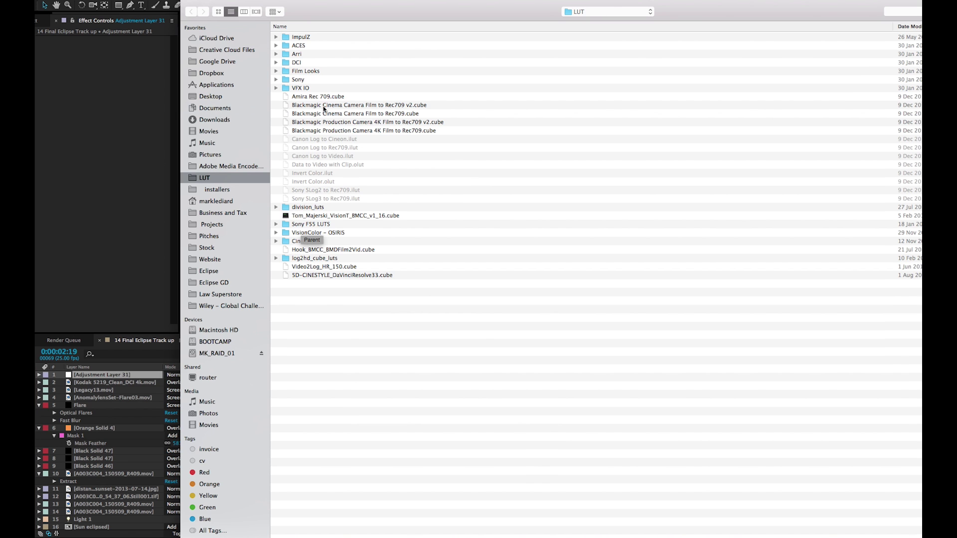
pyautogui.click(327, 97)
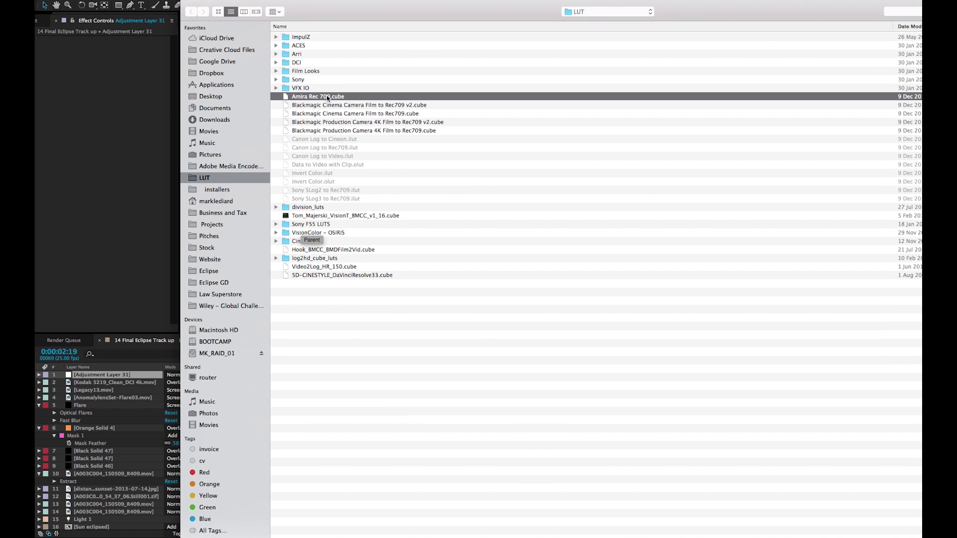
pyautogui.doubleClick(327, 100)
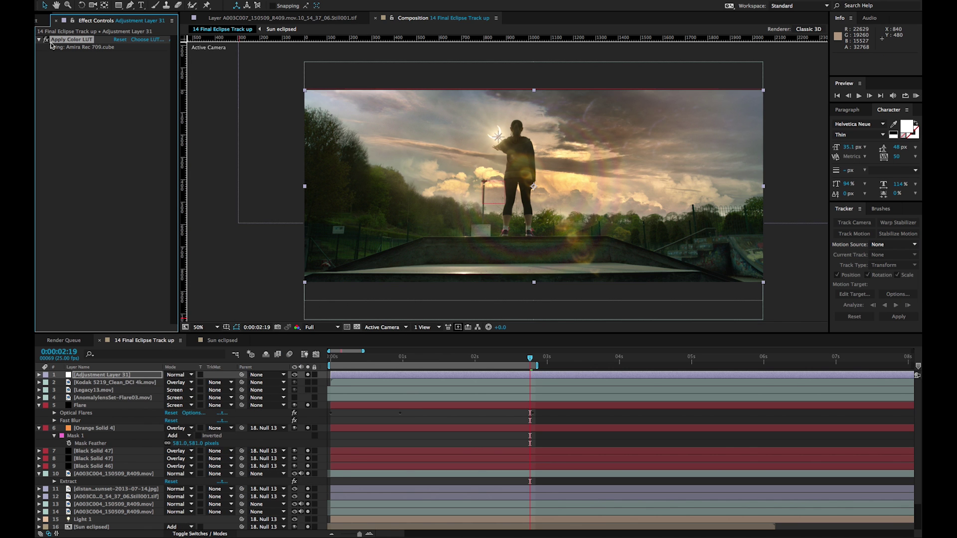
pyautogui.click(46, 40)
pyautogui.click(46, 40)
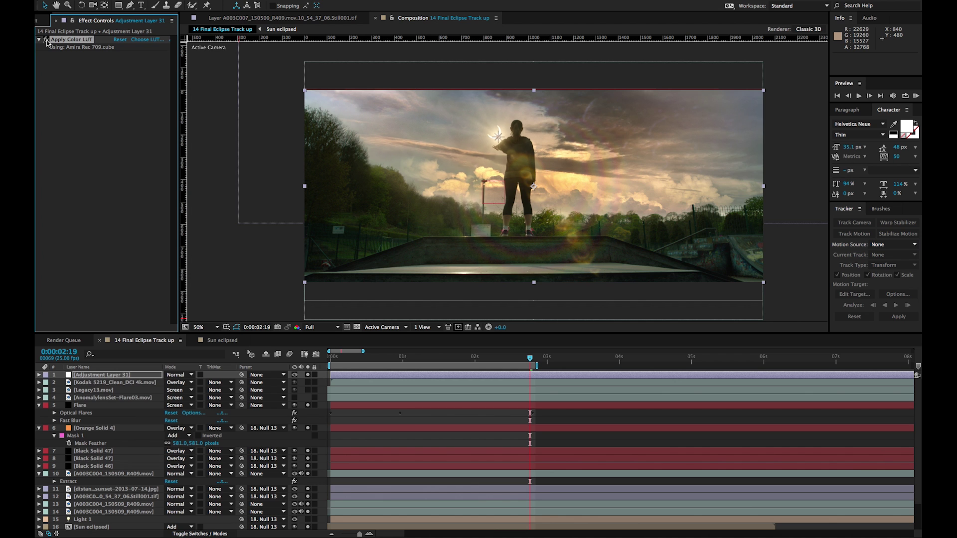
# - Set the Kodak 5219 grain layer to 10% opacity in Overlay mode, soloing it briefly to check
pyautogui.click(309, 383)
pyautogui.press('t')
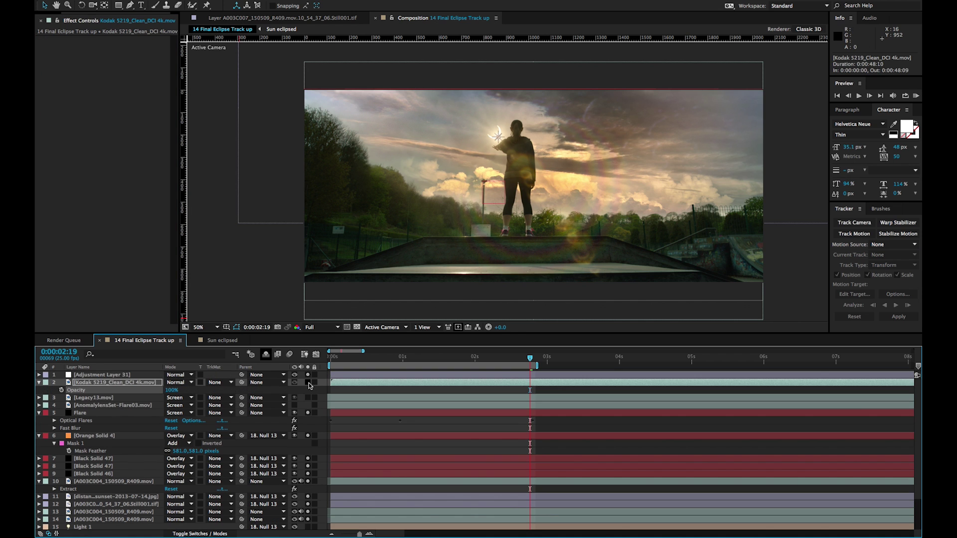
pyautogui.click(308, 382)
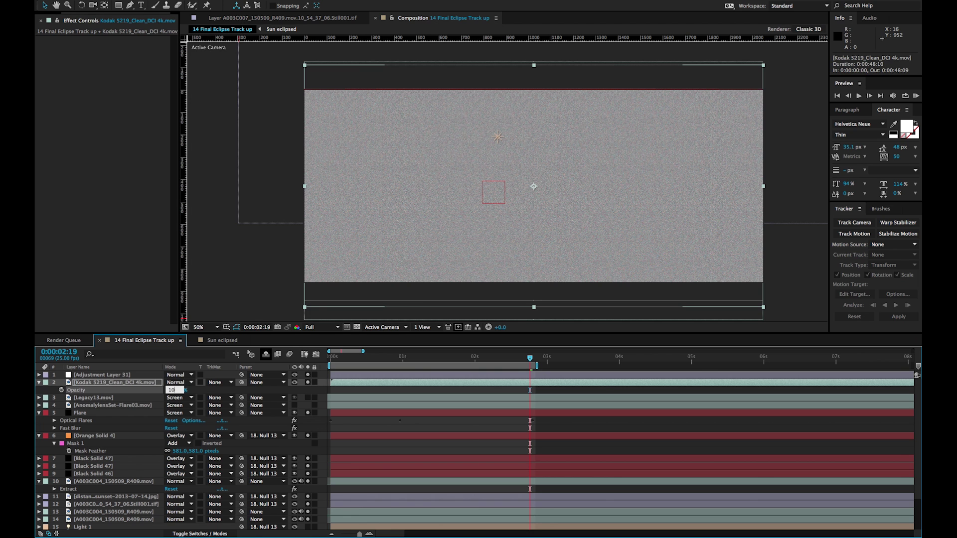
pyautogui.press('Return')
pyautogui.click(177, 382)
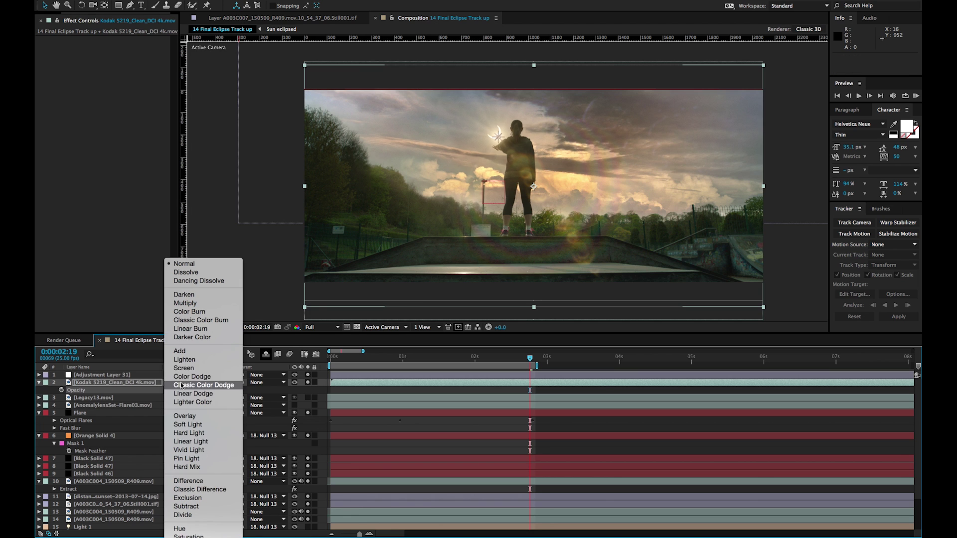
pyautogui.click(210, 417)
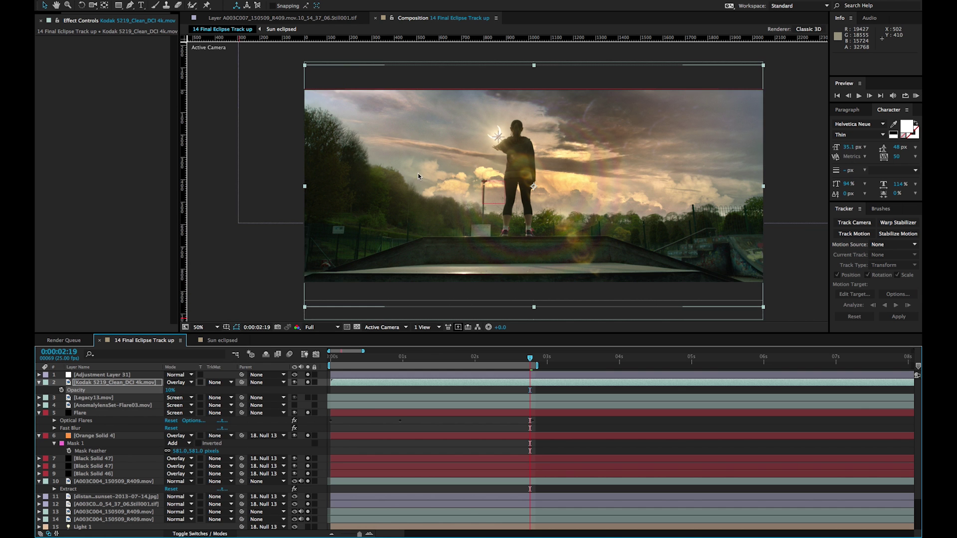
pyautogui.scroll(5, 418, 170)
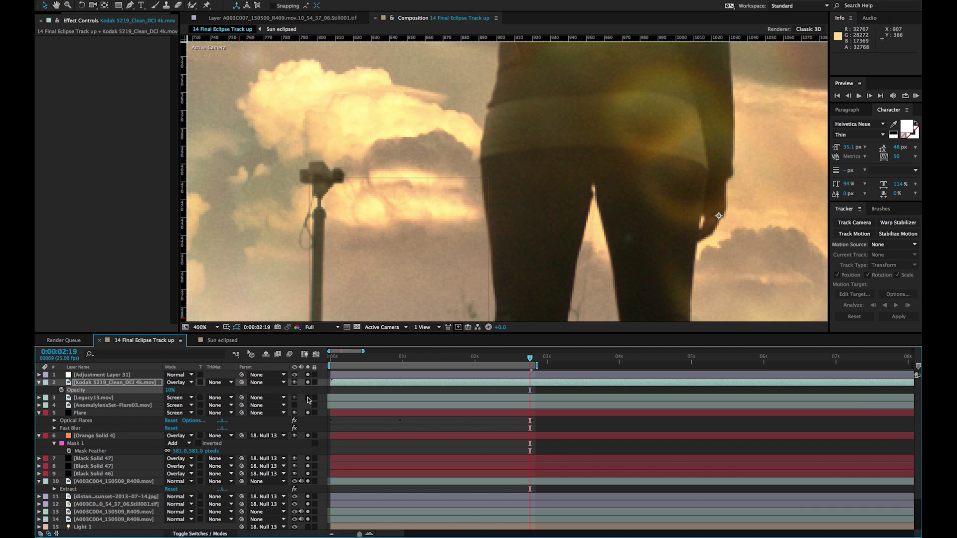
pyautogui.click(308, 382)
# - Open Legacy13.mov in its own Layer panel and scrub through its frames
pyautogui.click(195, 400)
pyautogui.hotkey('shift', '/')
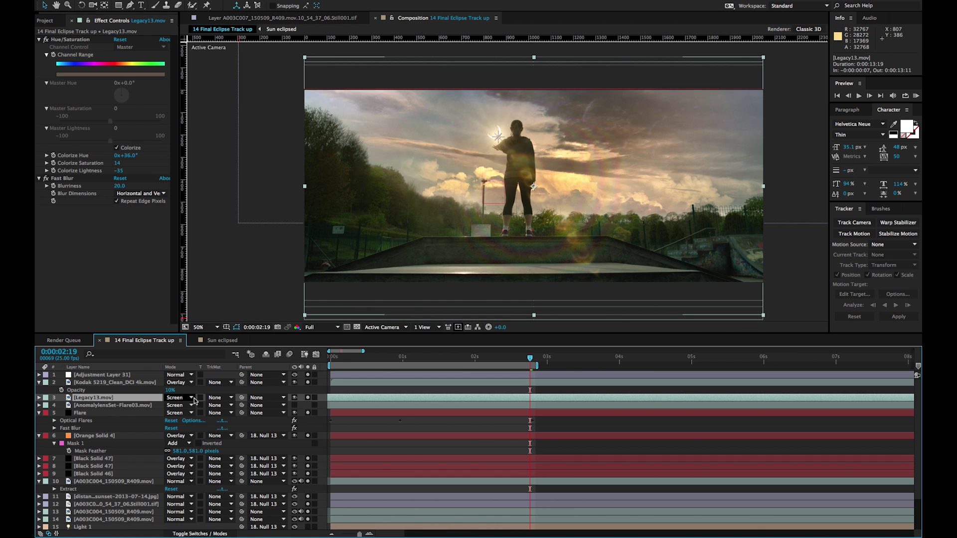
pyautogui.doubleClick(82, 399)
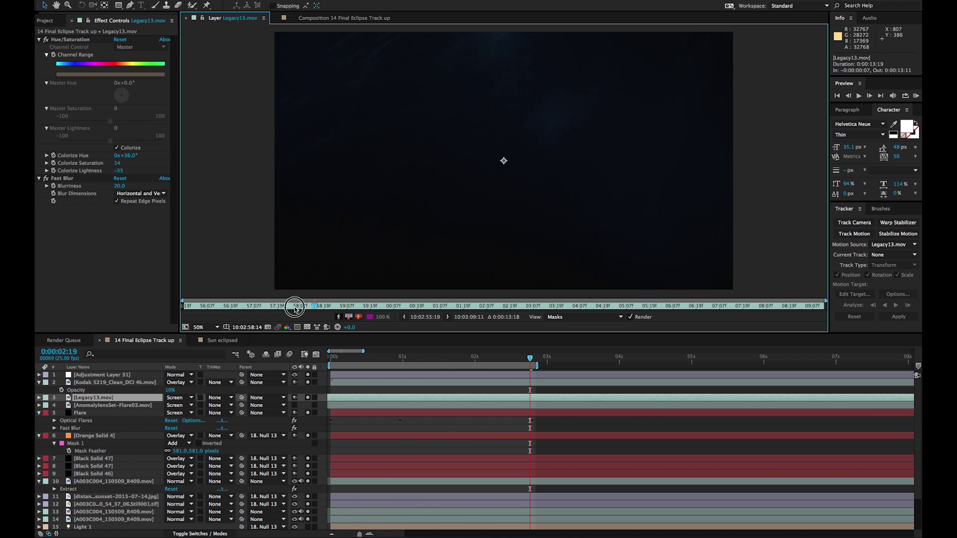
pyautogui.moveTo(291, 309)
pyautogui.mouseDown()
pyautogui.moveTo(221, 308)
pyautogui.moveTo(307, 307)
pyautogui.mouseUp()
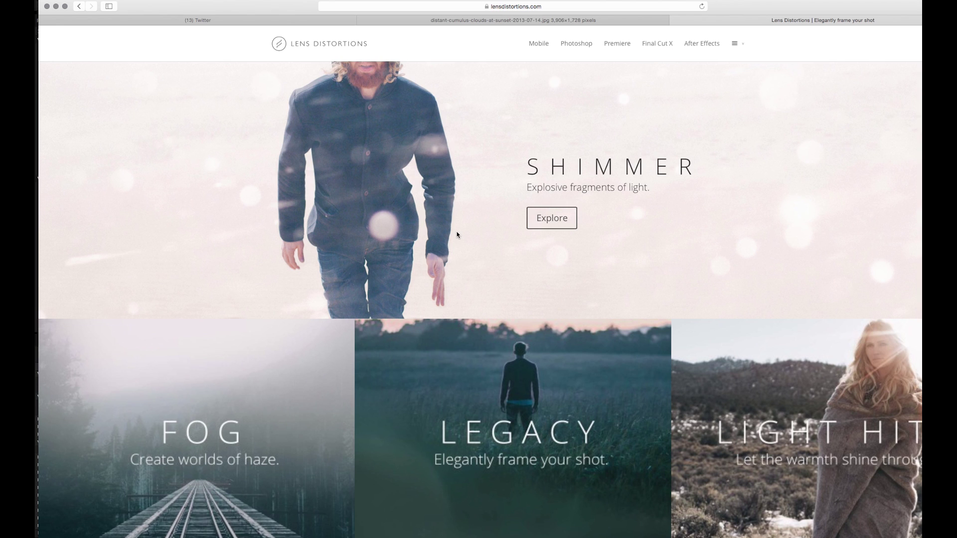
# - Scroll the Lens Distortions page to browse the Legacy and Shimmer light-effect packs
pyautogui.scroll(-3, 455, 235)
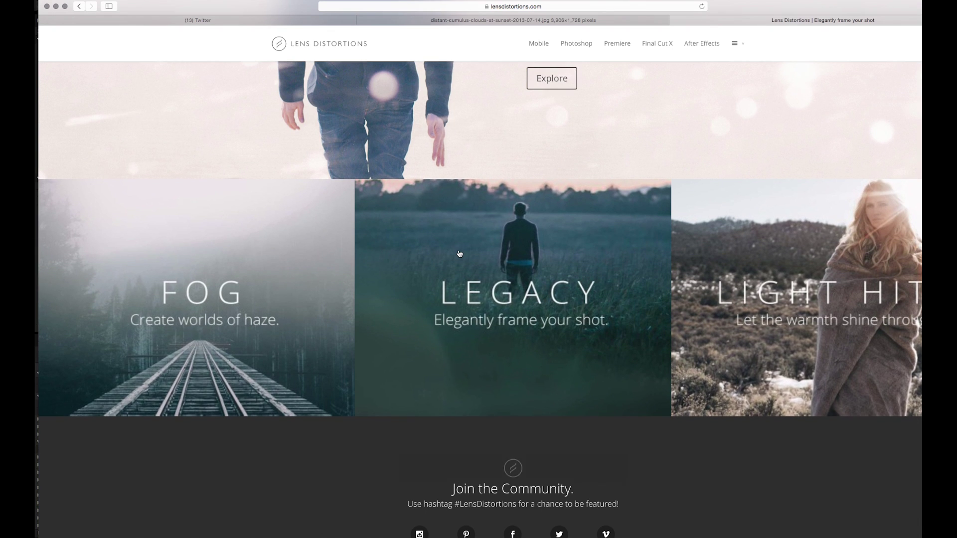
pyautogui.scroll(3, 459, 252)
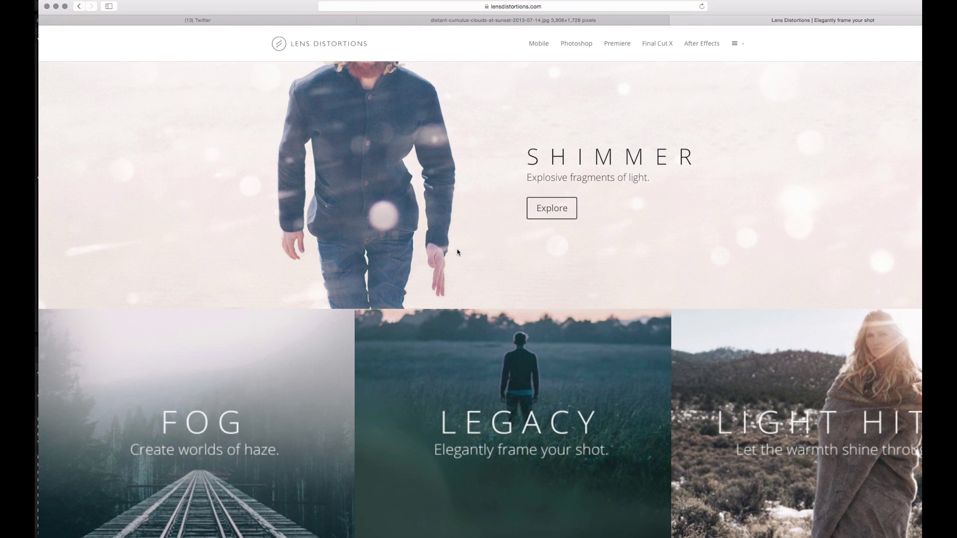